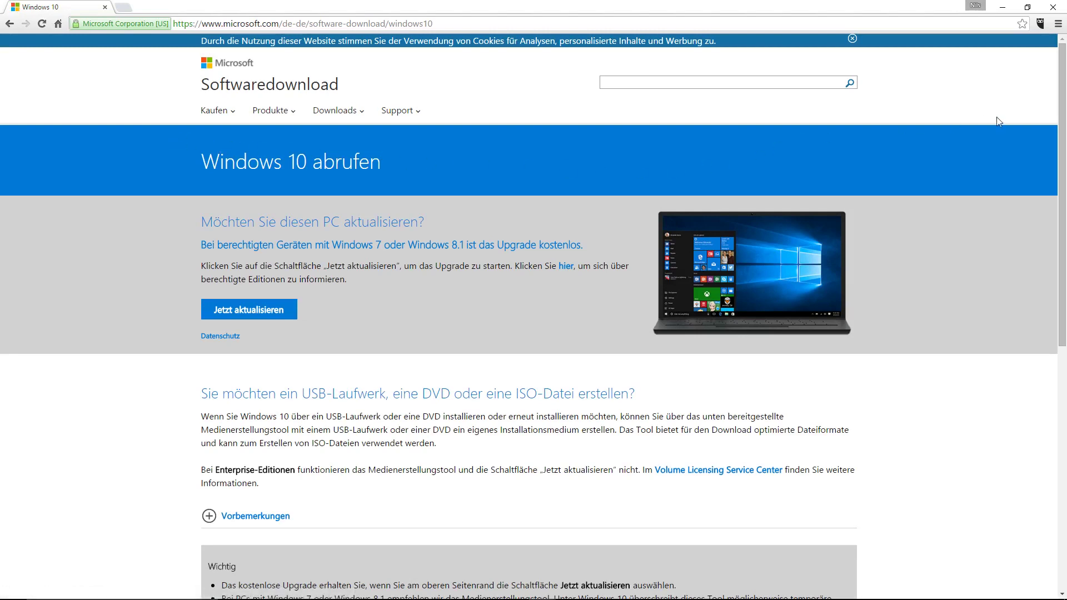
Step: Expand the 'Verwendung des Medienerstellungstools' and 'Upgrade auf Windows 10 mithilfe des Tools' sections and read the instructions
drag(1059, 113, 1066, 305)
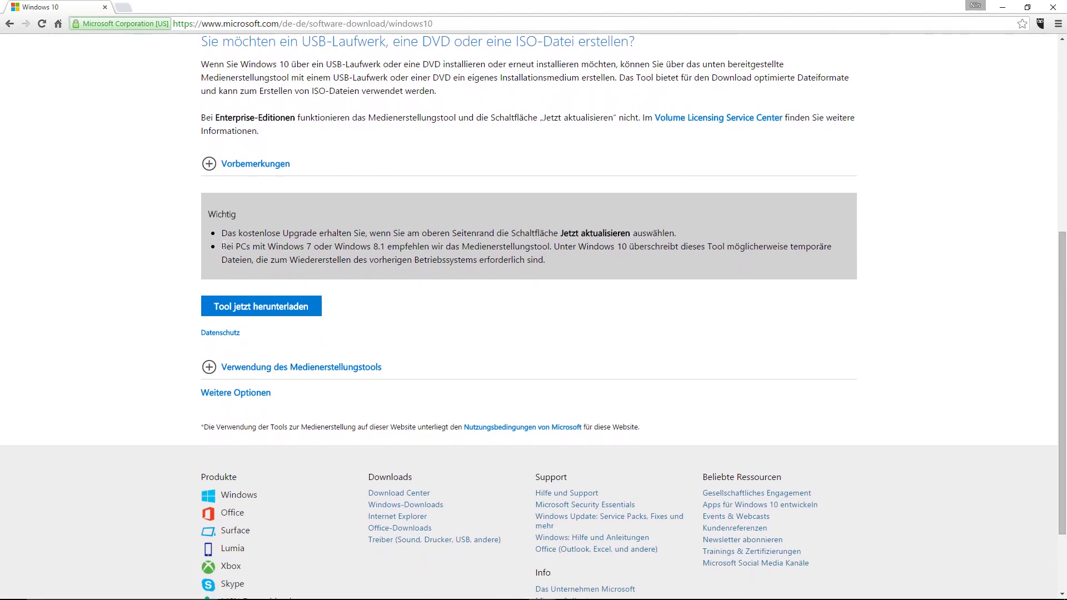
drag(222, 247, 551, 246)
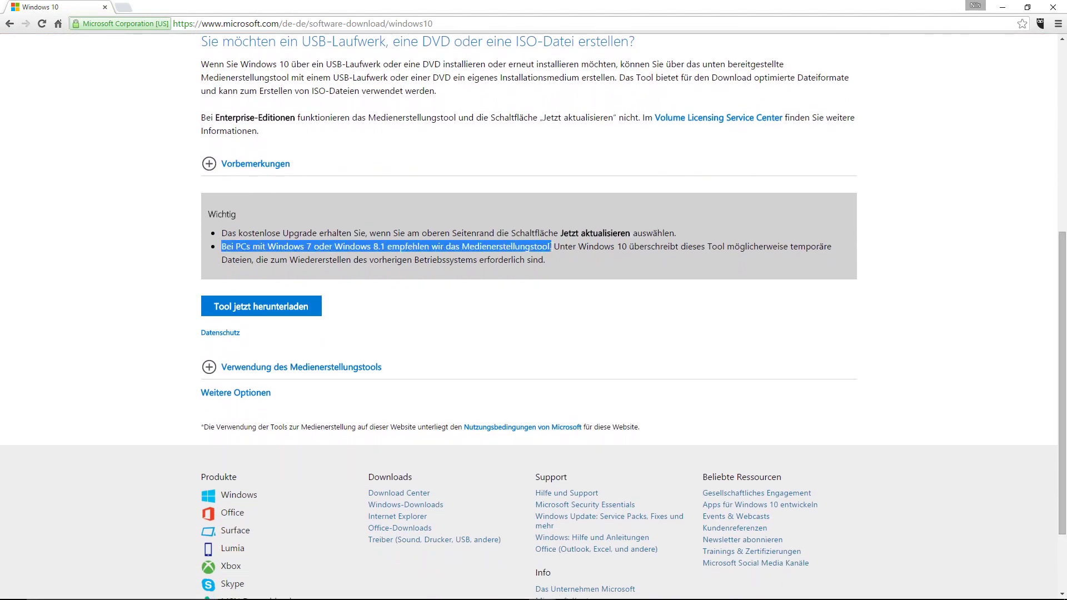
click(390, 294)
click(210, 371)
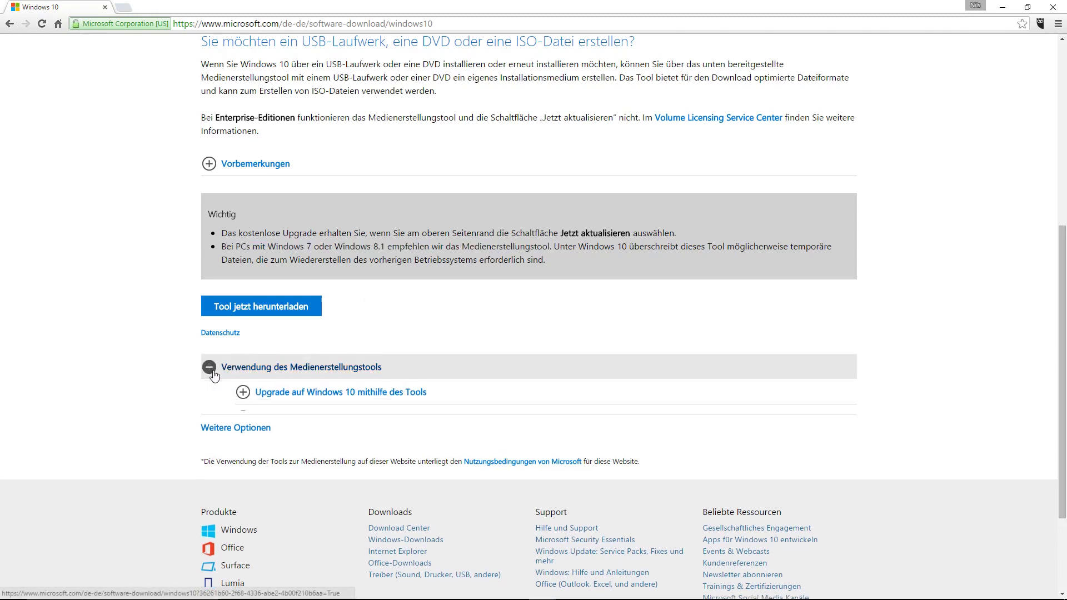
click(250, 396)
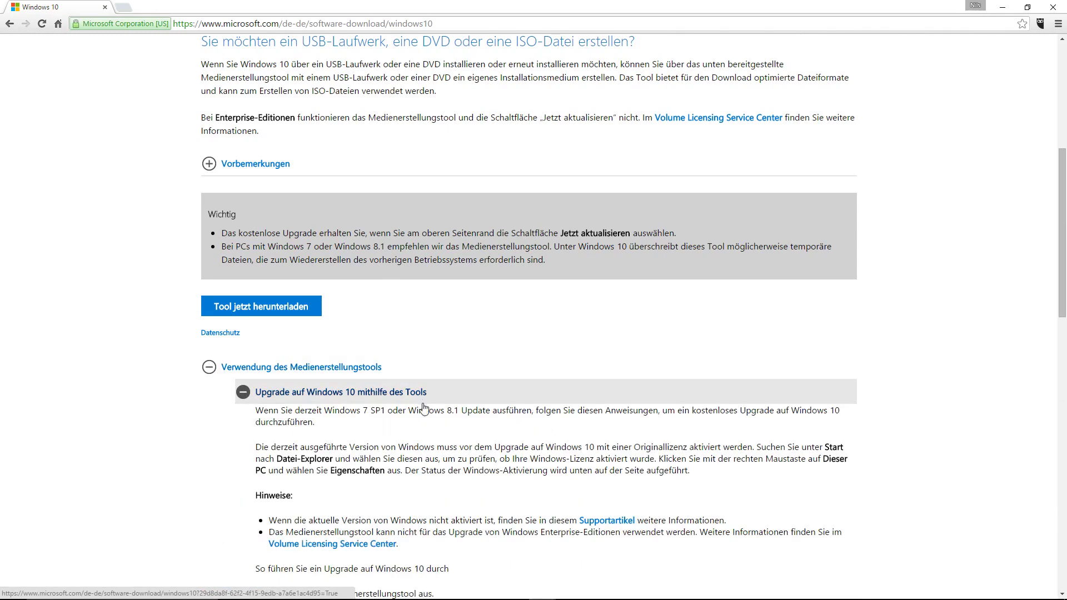
drag(1063, 211, 1064, 397)
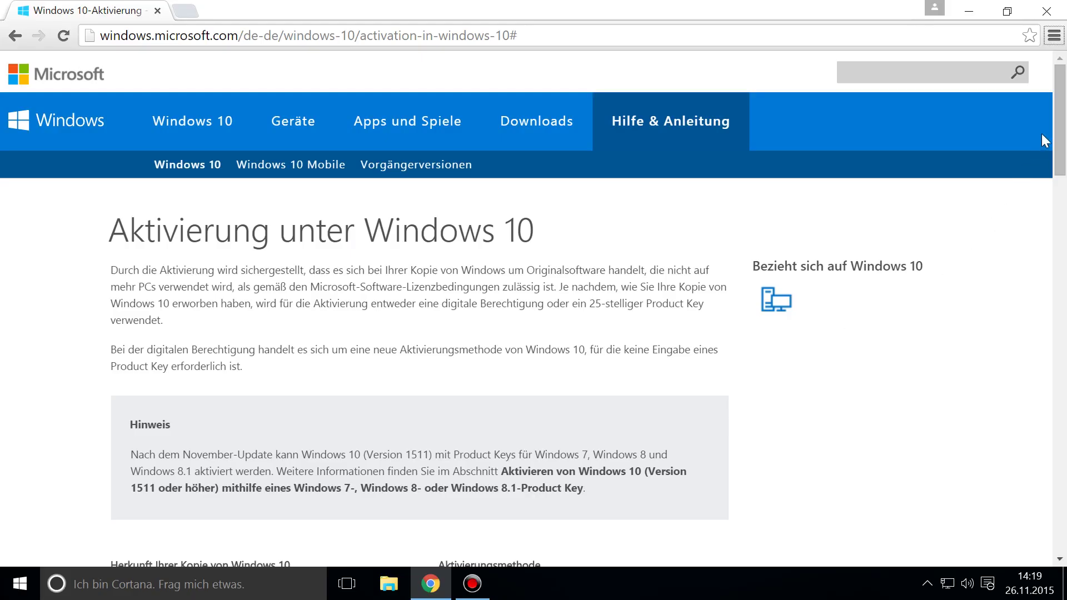
Step: Read the digital entitlement explanation in the activation table, then submit the product key in Windows Setup
drag(1064, 115, 1065, 161)
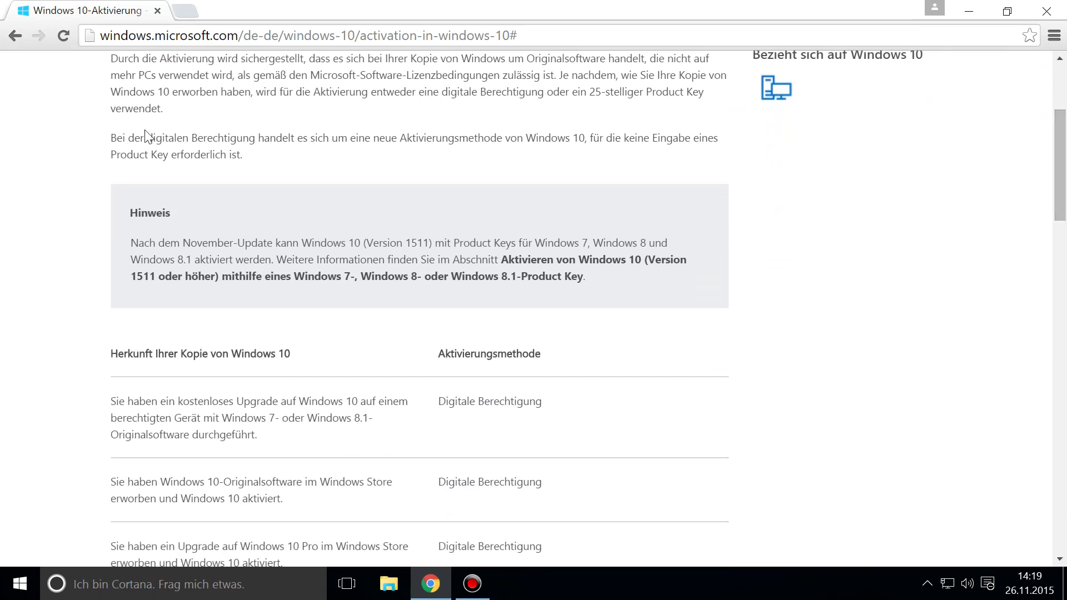
drag(110, 137, 317, 153)
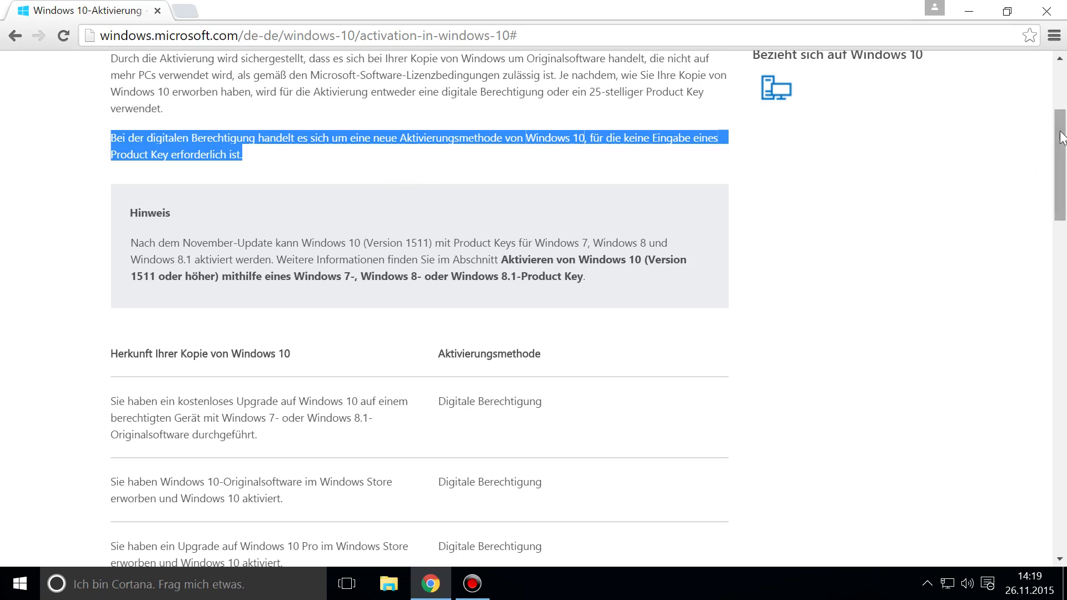
drag(1061, 140, 1064, 211)
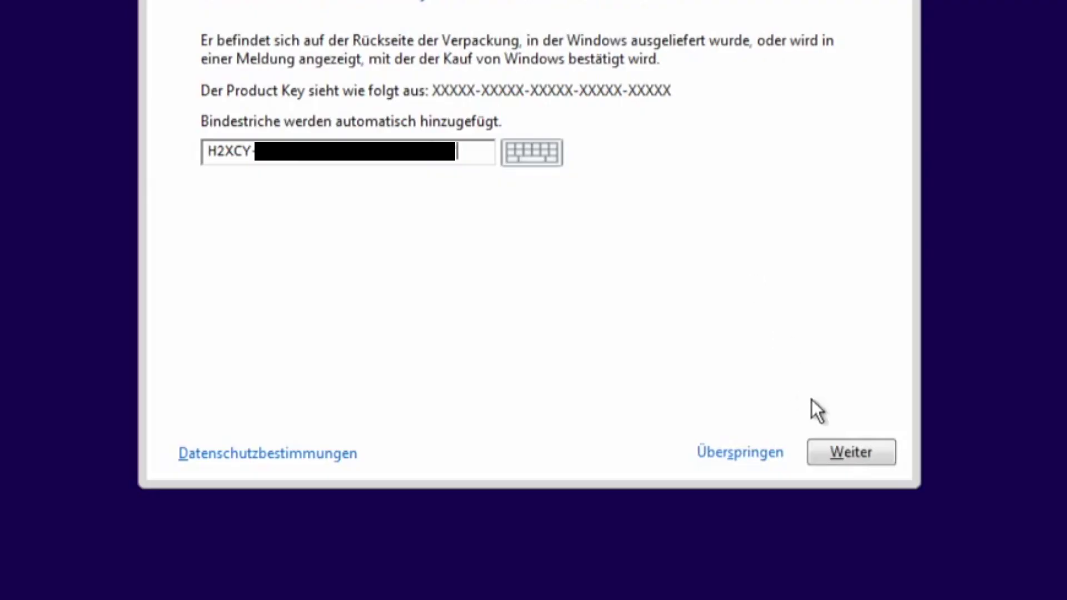
click(842, 447)
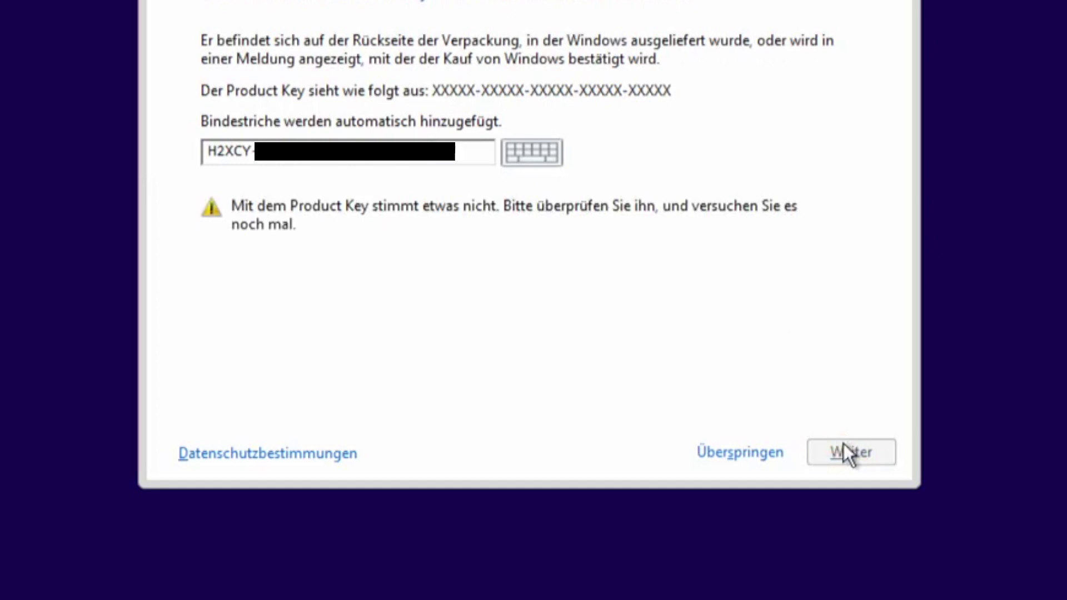
Step: Skip the product key, choose the Windows 10 Home edition, and accept the licence terms
click(764, 452)
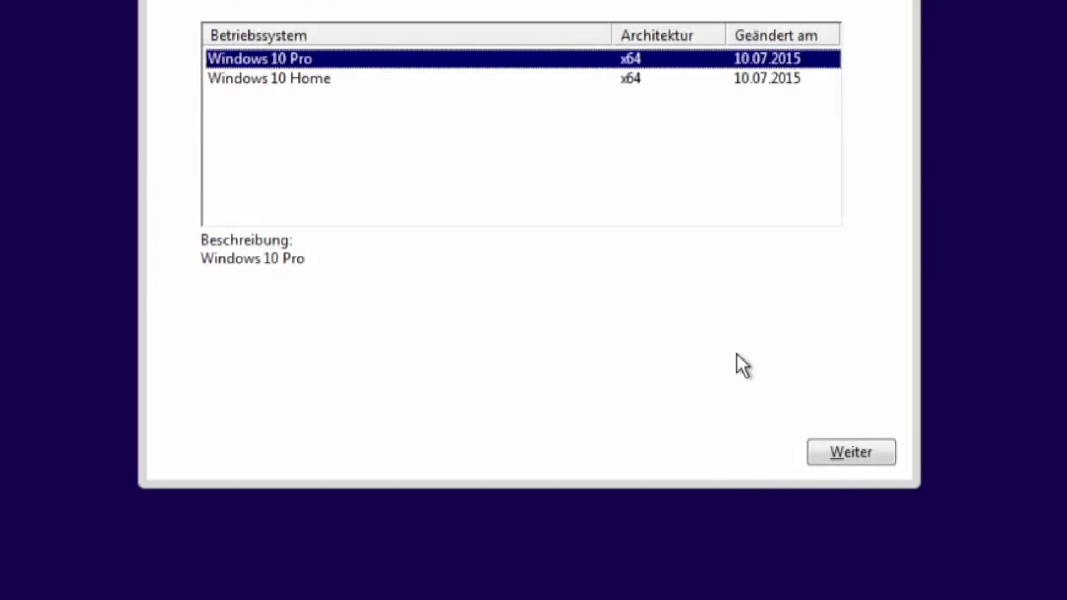
click(320, 81)
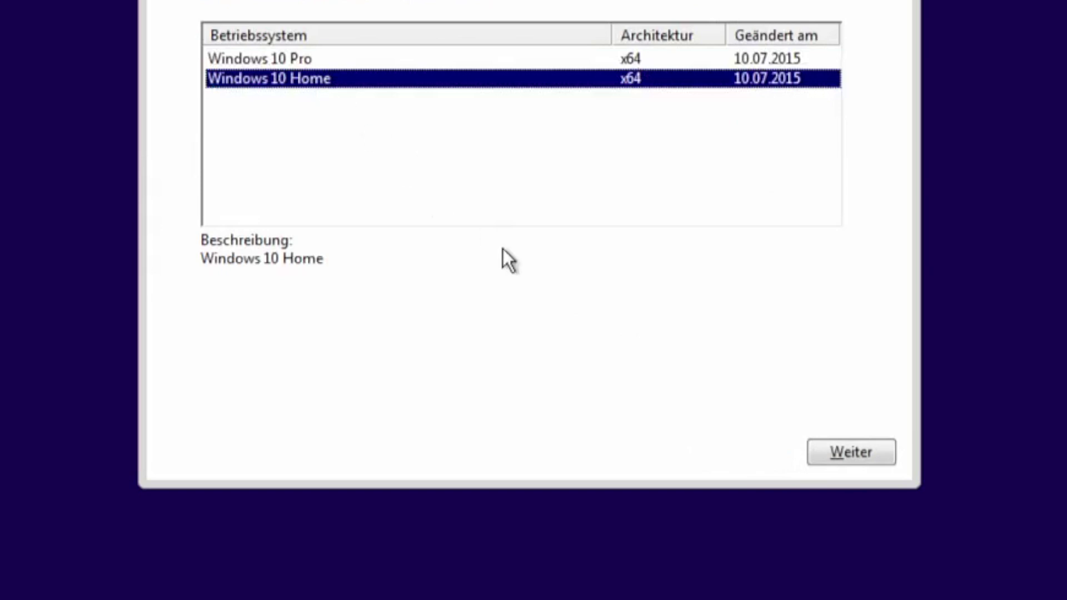
click(889, 448)
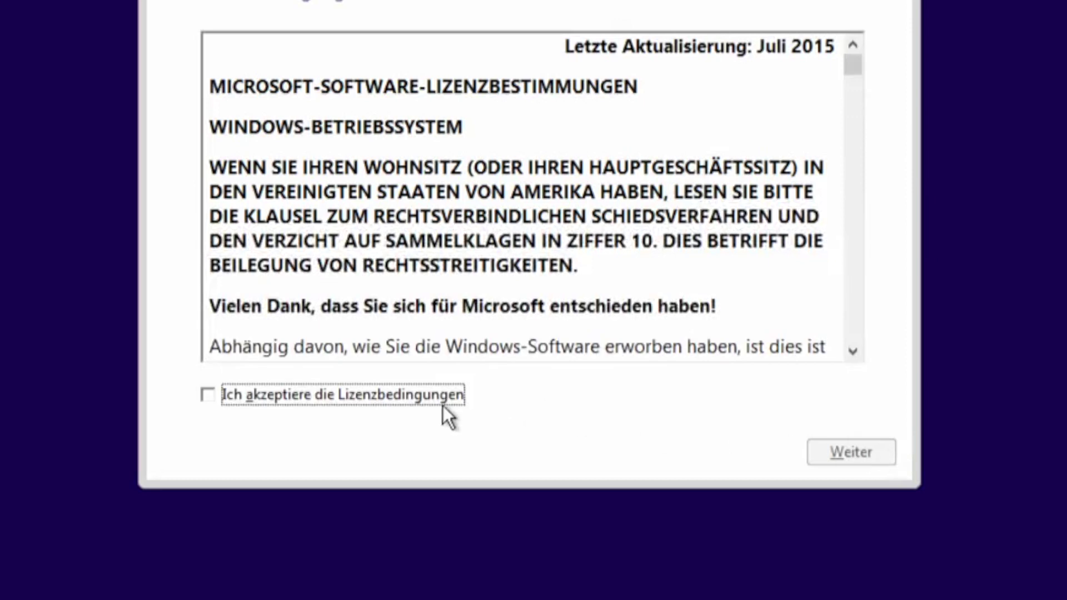
click(422, 403)
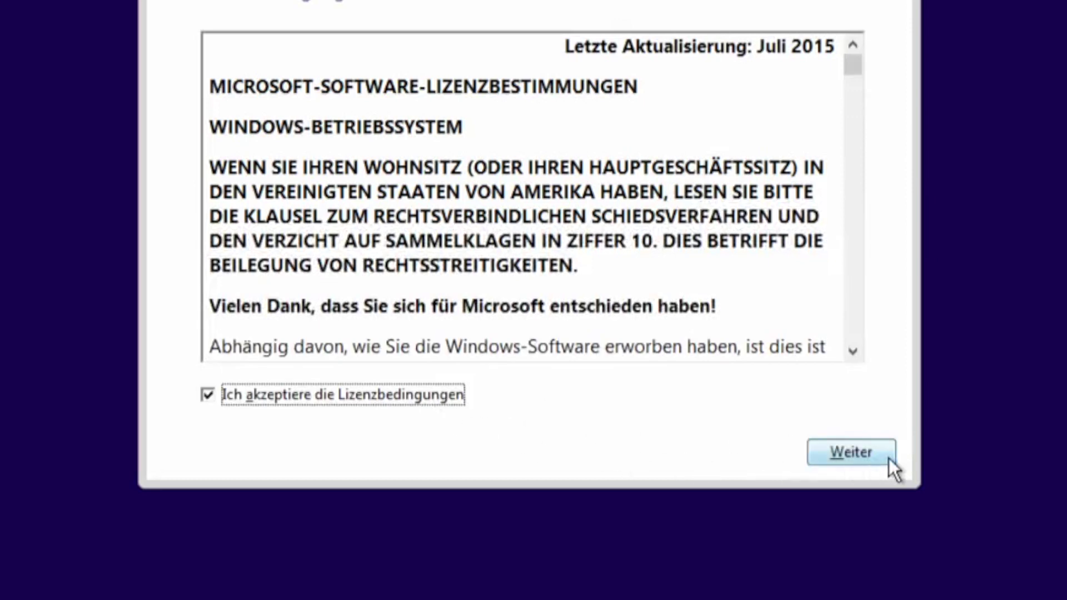
click(889, 459)
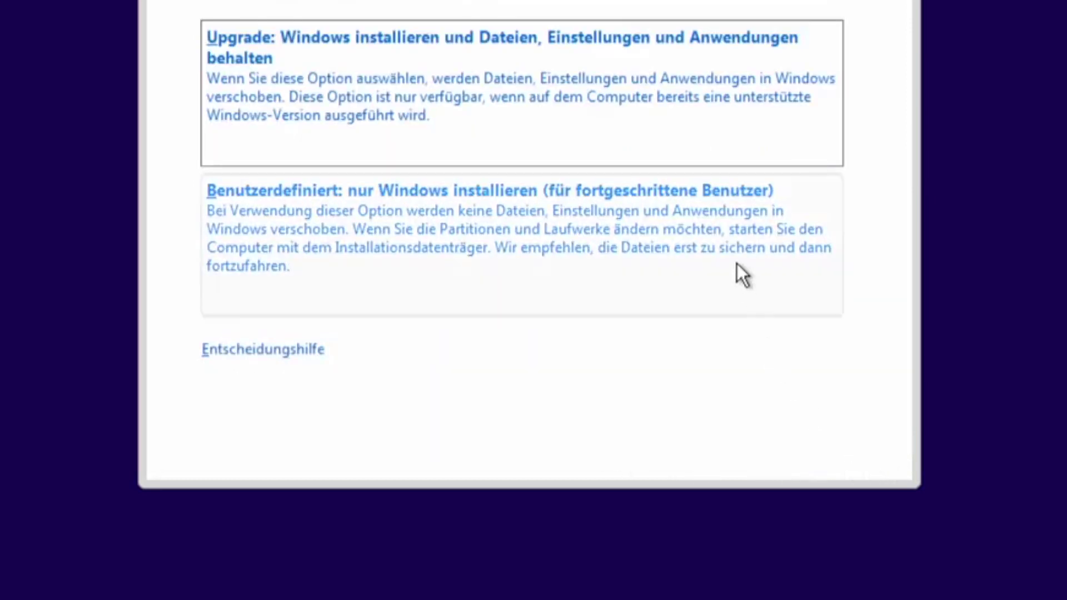
Step: Choose custom install, delete the 128 MB reserved and 465.6 GB partitions, and install onto the unallocated space
click(737, 264)
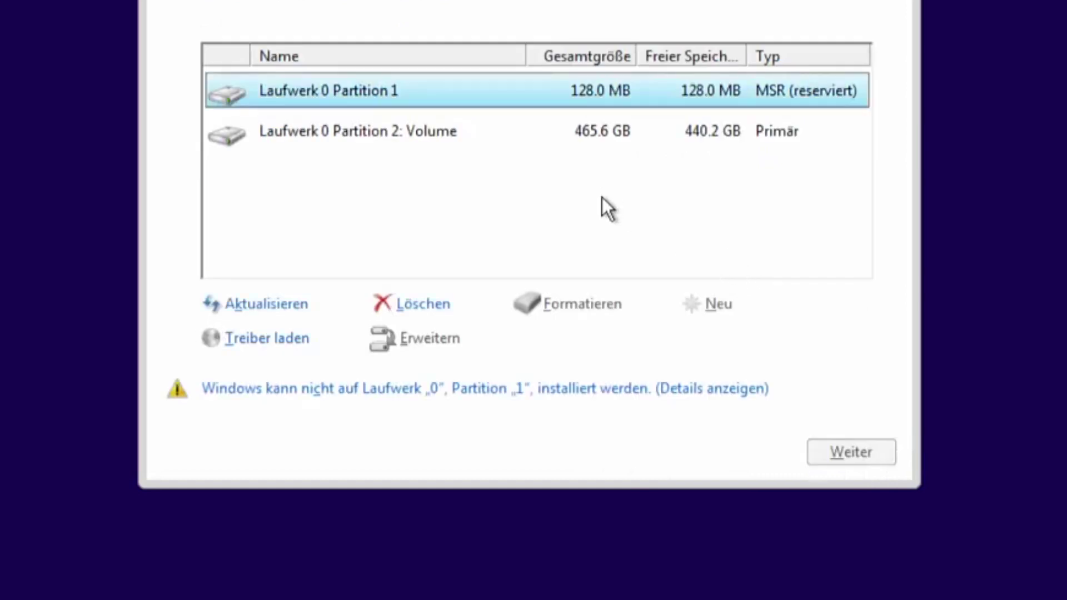
click(421, 303)
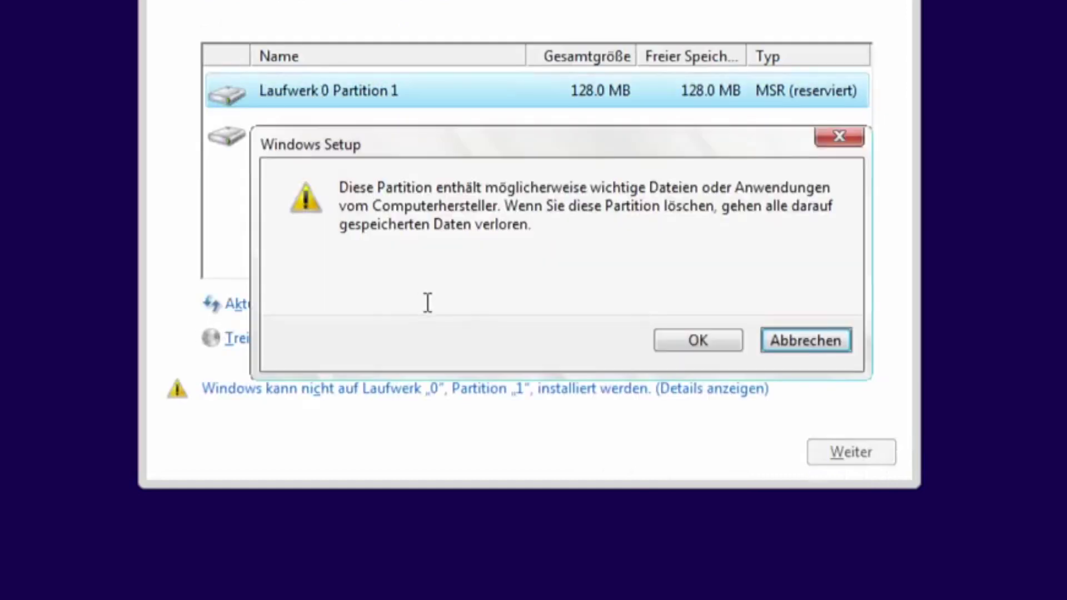
click(676, 344)
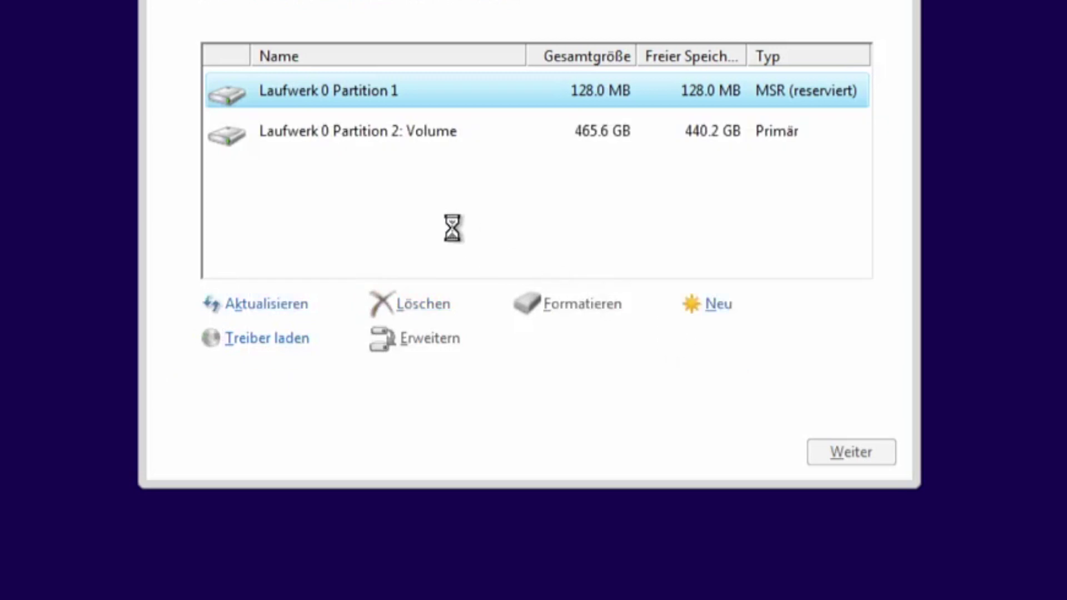
click(350, 137)
click(417, 303)
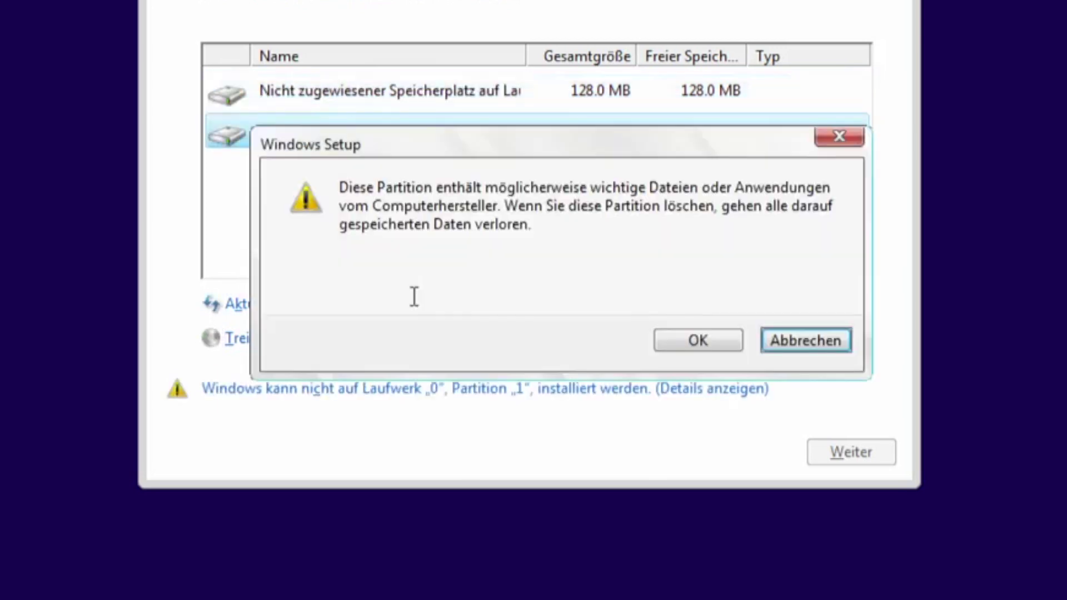
click(680, 344)
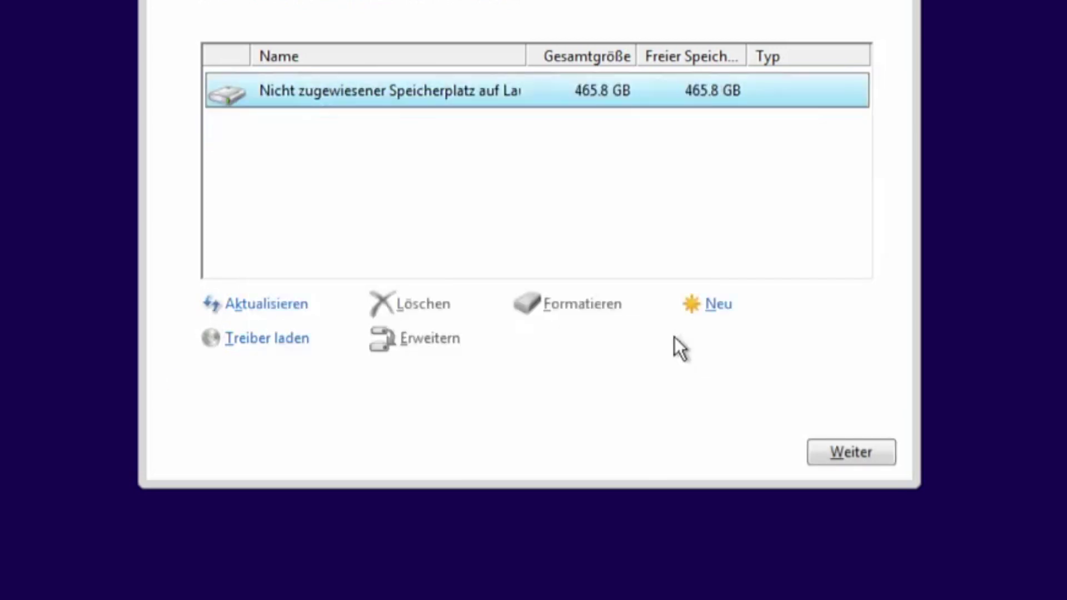
click(883, 452)
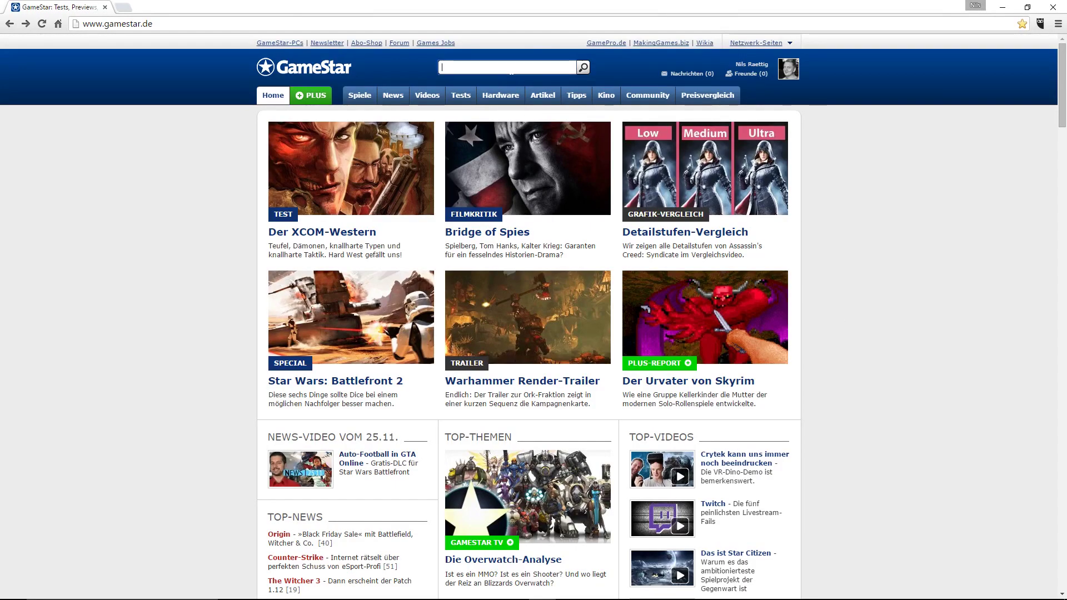
Step: Search GameStar for 'Windows 10 Hardware-Bindung' and open the Windows 10 Lizenzen - Hardware-Bindung article
text(Windows 10 Hardware-Bindung)
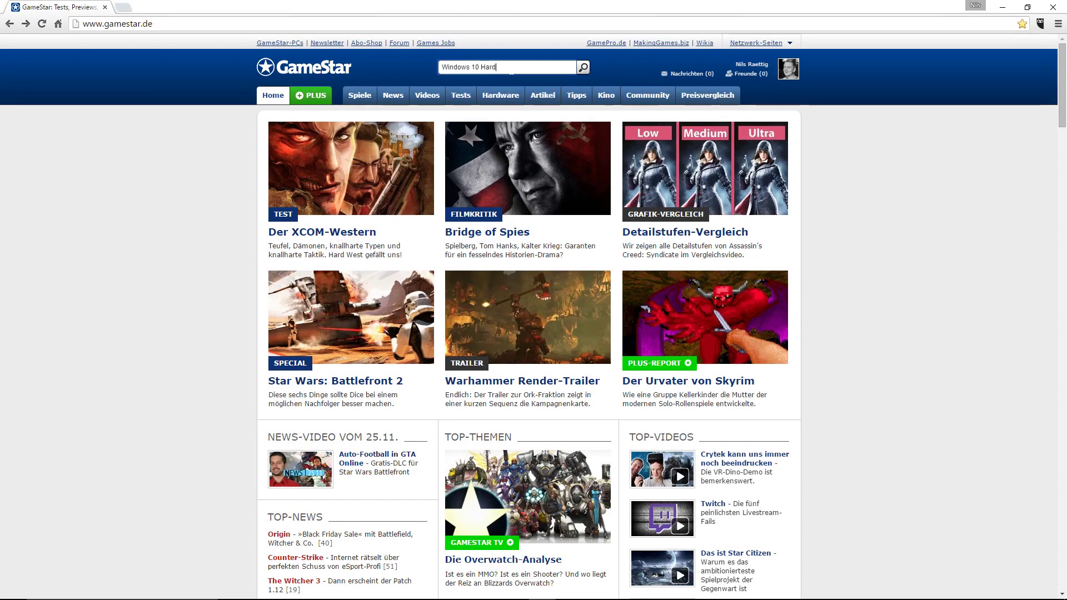
key(Return)
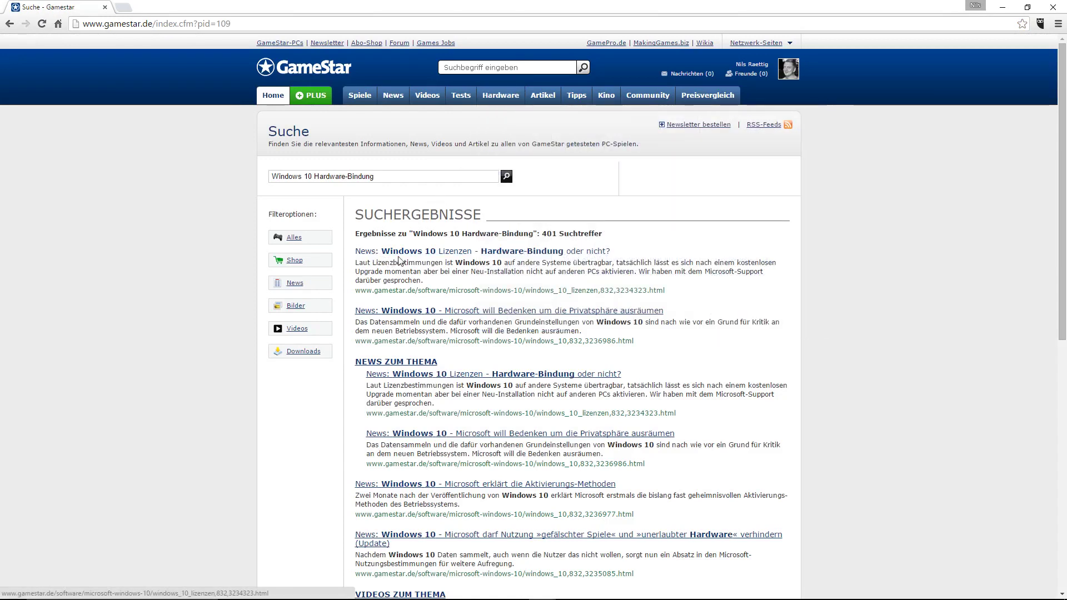
drag(616, 253, 508, 255)
click(509, 255)
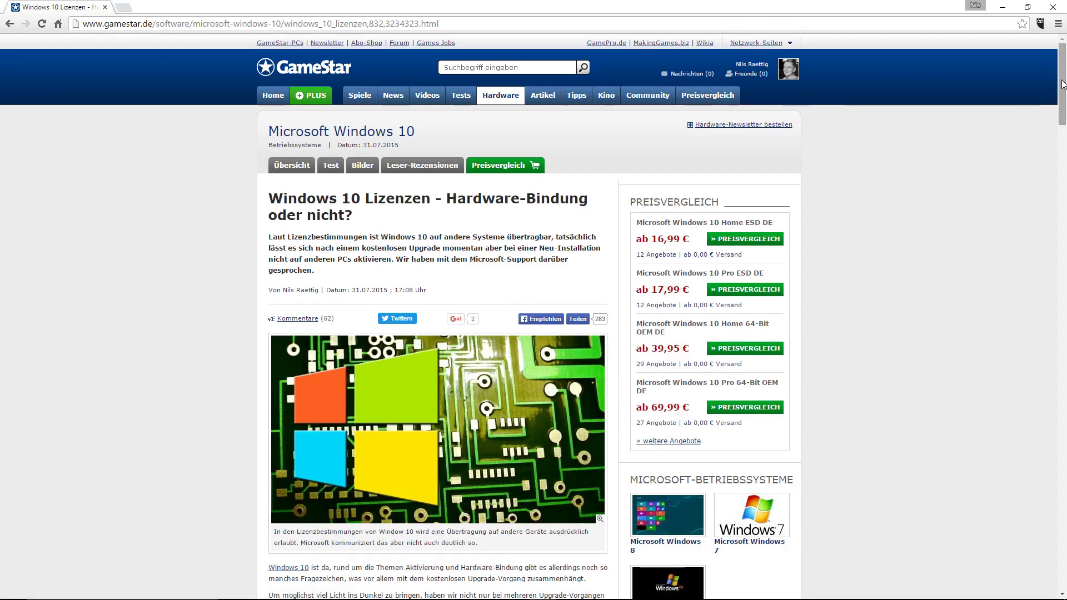
Step: Scroll through the hardware-binding article down to its comments
drag(1062, 82, 1064, 158)
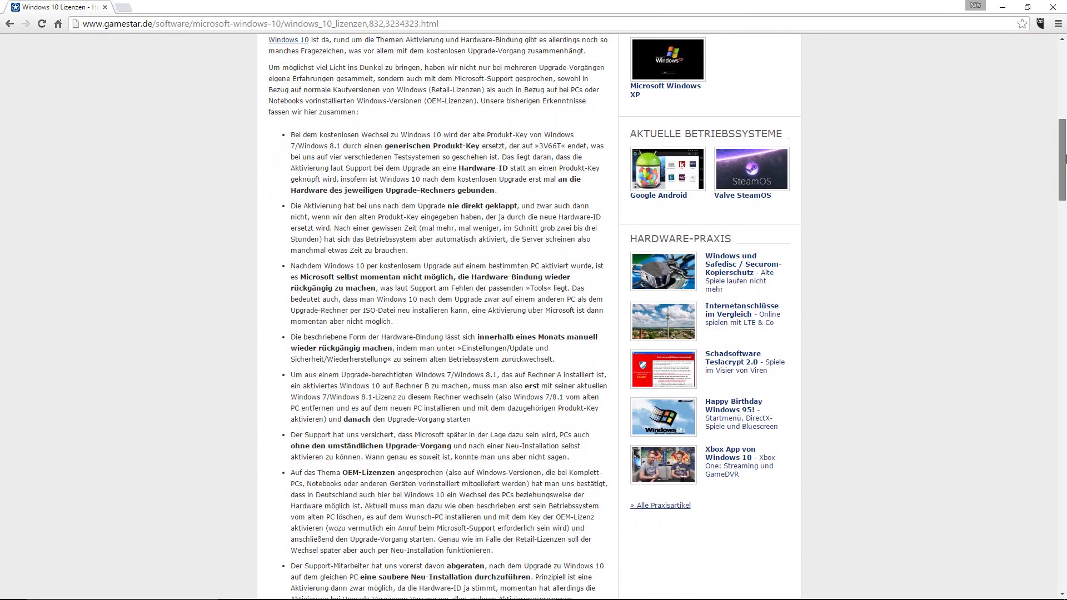
drag(1065, 158, 1064, 221)
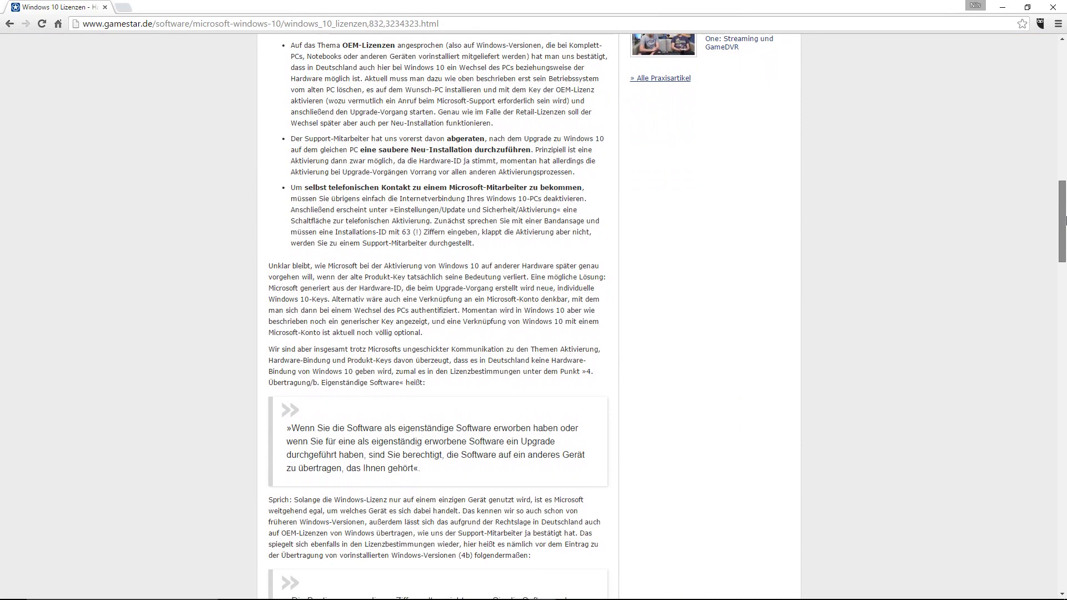
drag(1065, 220, 1065, 253)
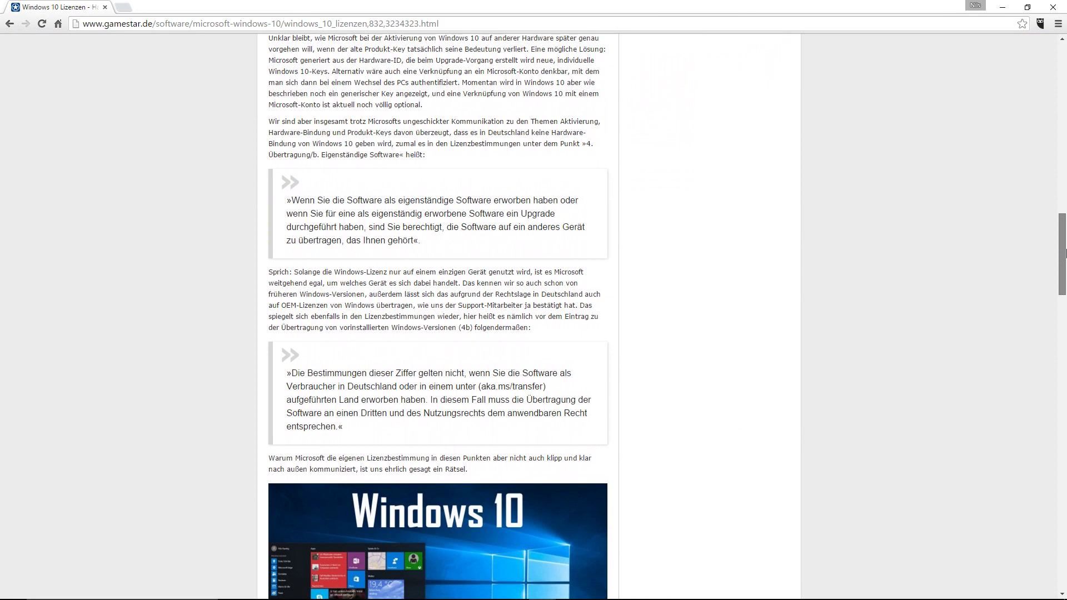
drag(1065, 253, 1064, 375)
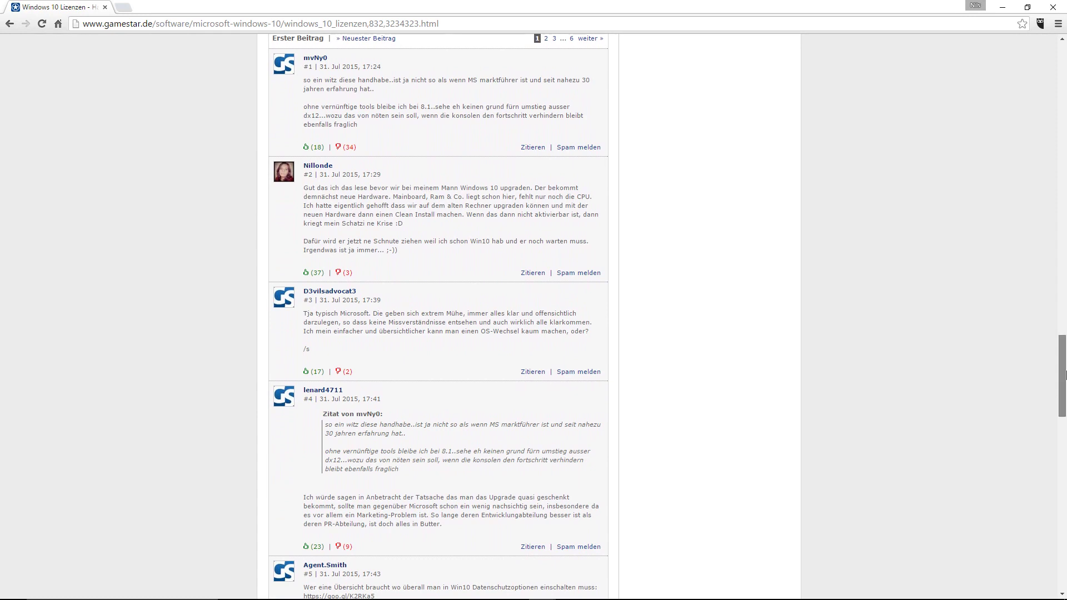
drag(1065, 377, 1065, 462)
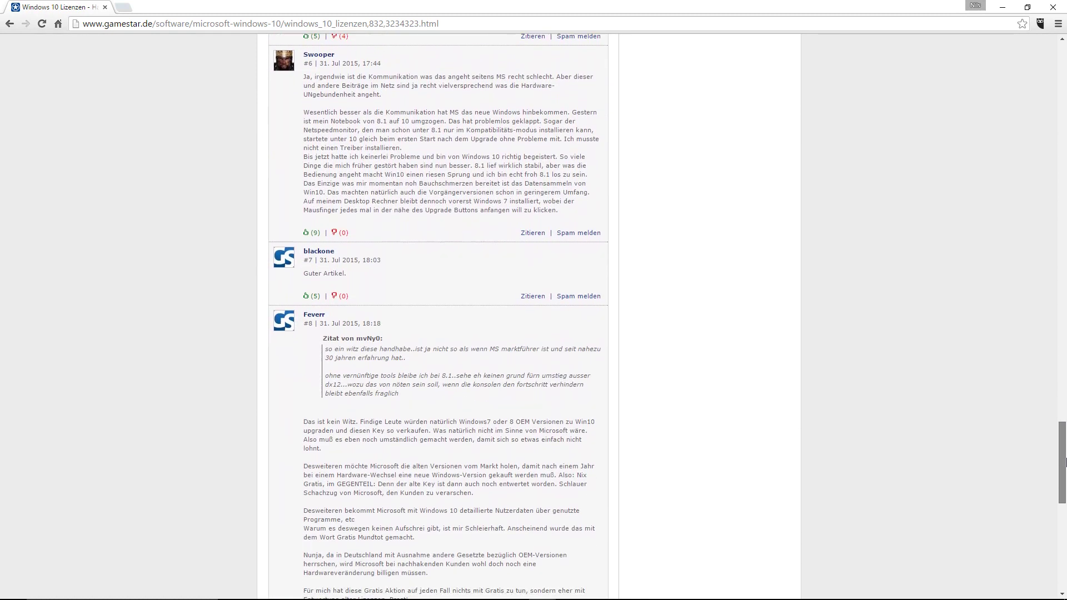
drag(1065, 461, 1065, 548)
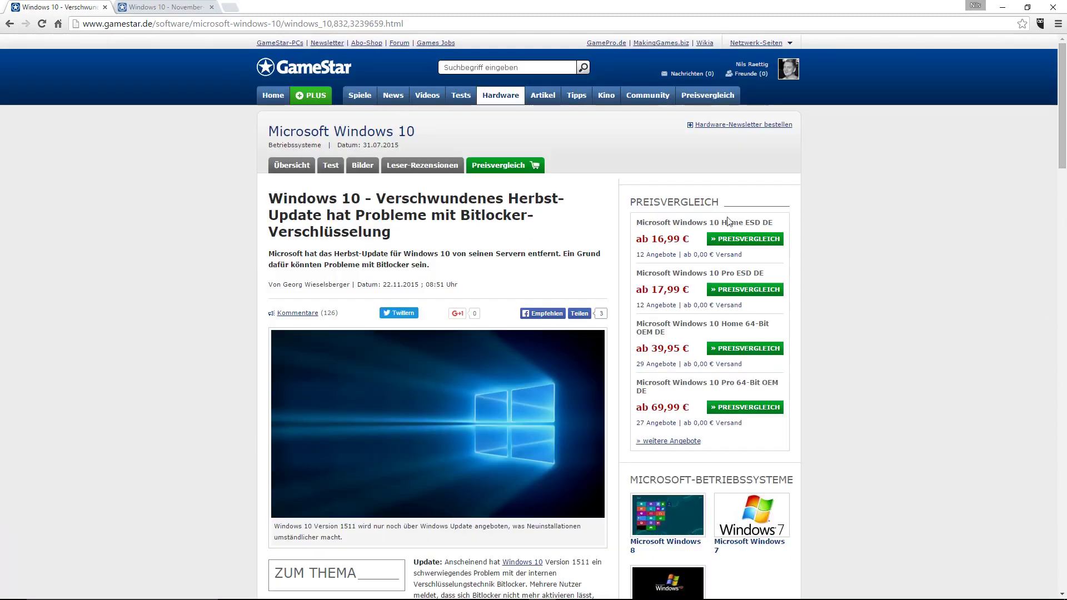
Step: Highlight the Bitlocker article headline and scroll through that article
drag(270, 199, 391, 232)
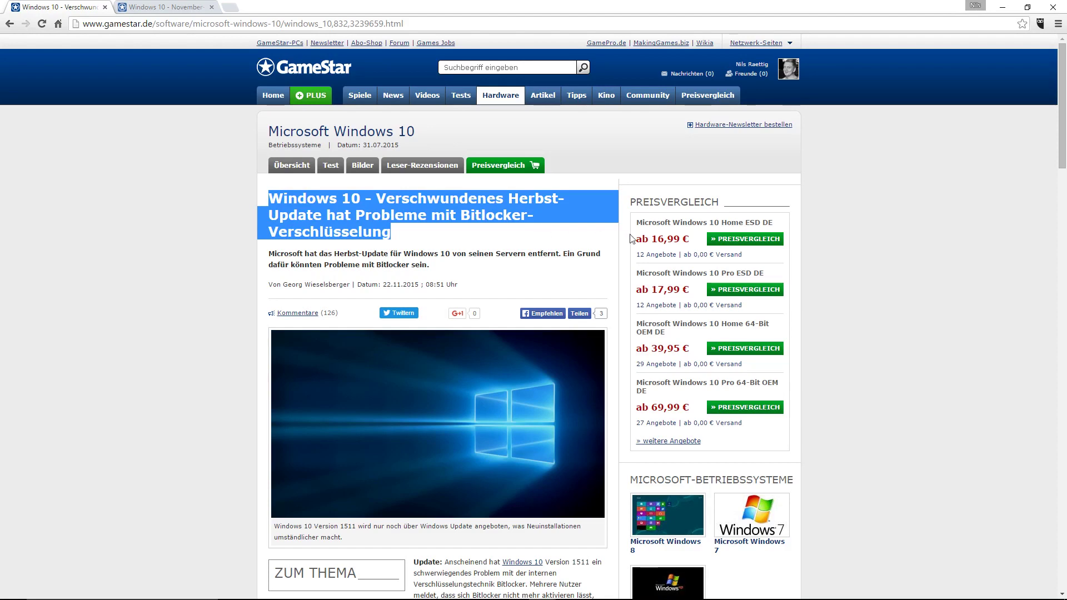
drag(1064, 92, 1065, 206)
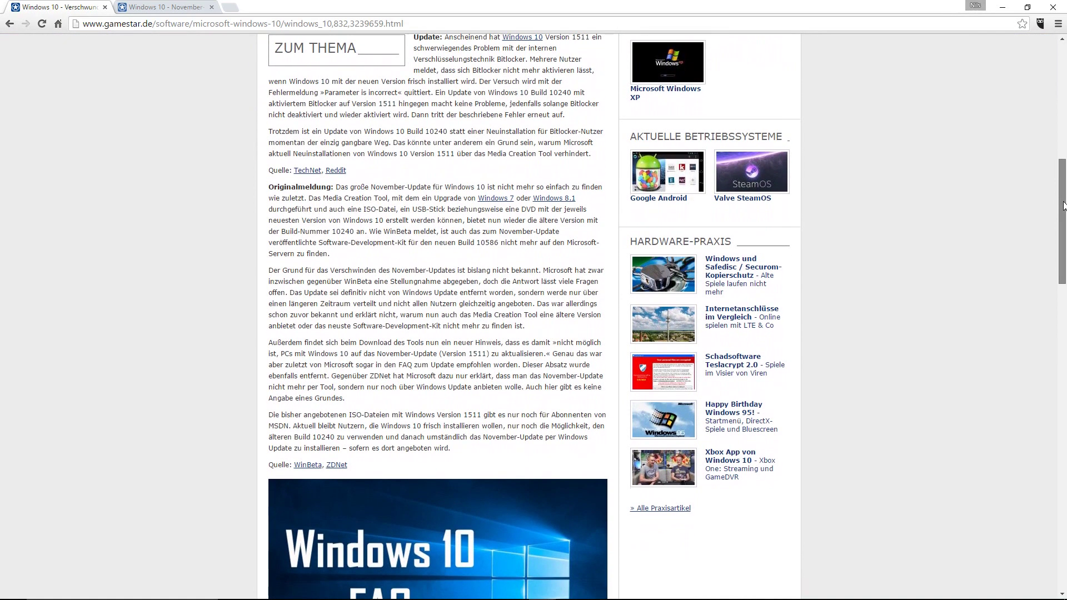
drag(1064, 206, 1065, 384)
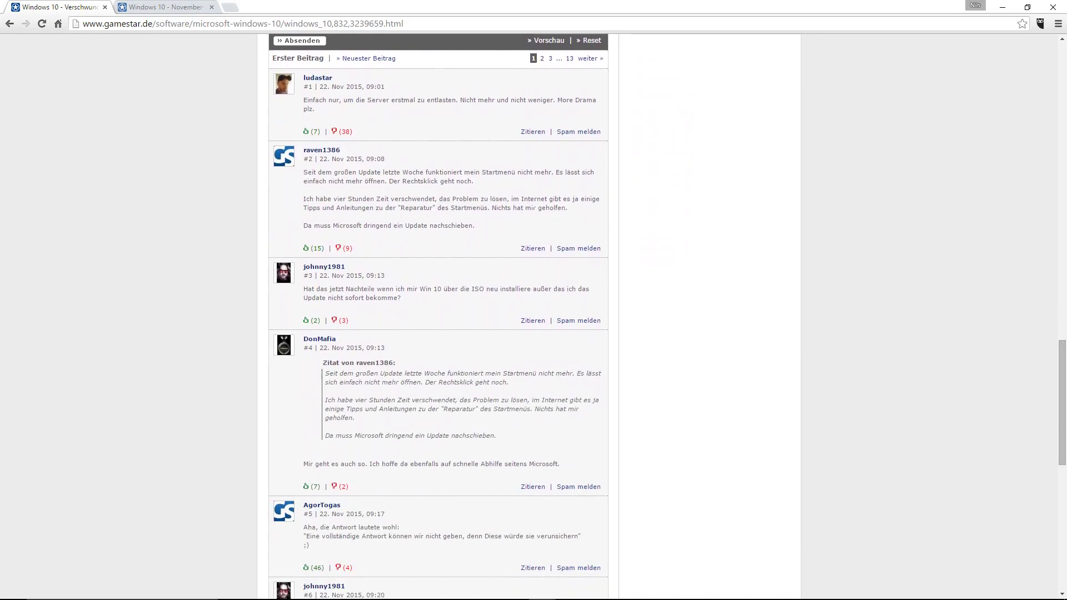
Step: Switch to the 'Windows 10 - November-Update…' article, mark its headline and read through it
click(179, 13)
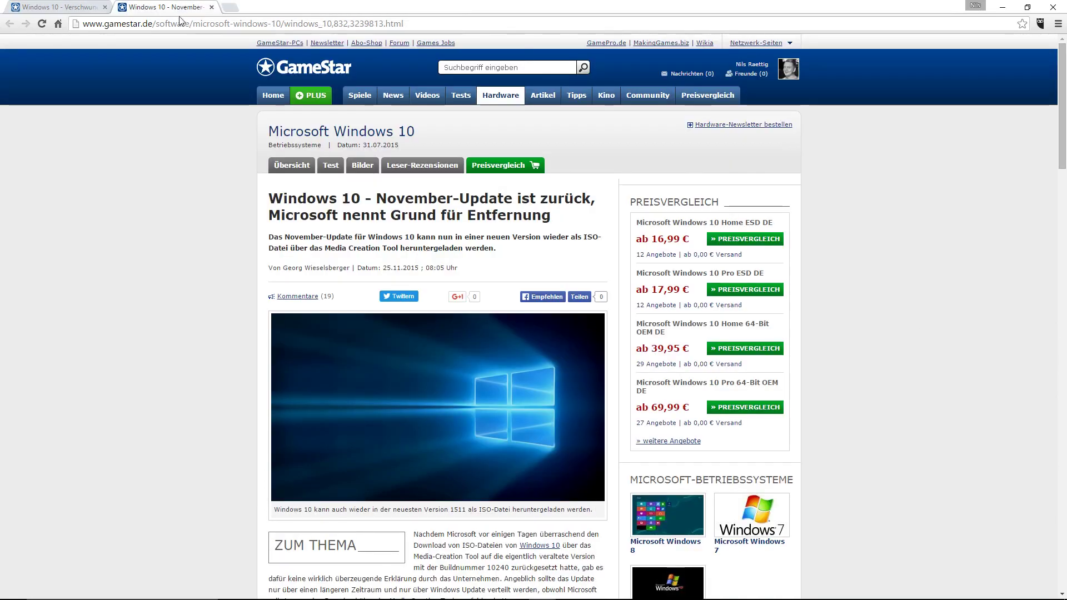
drag(268, 198, 551, 215)
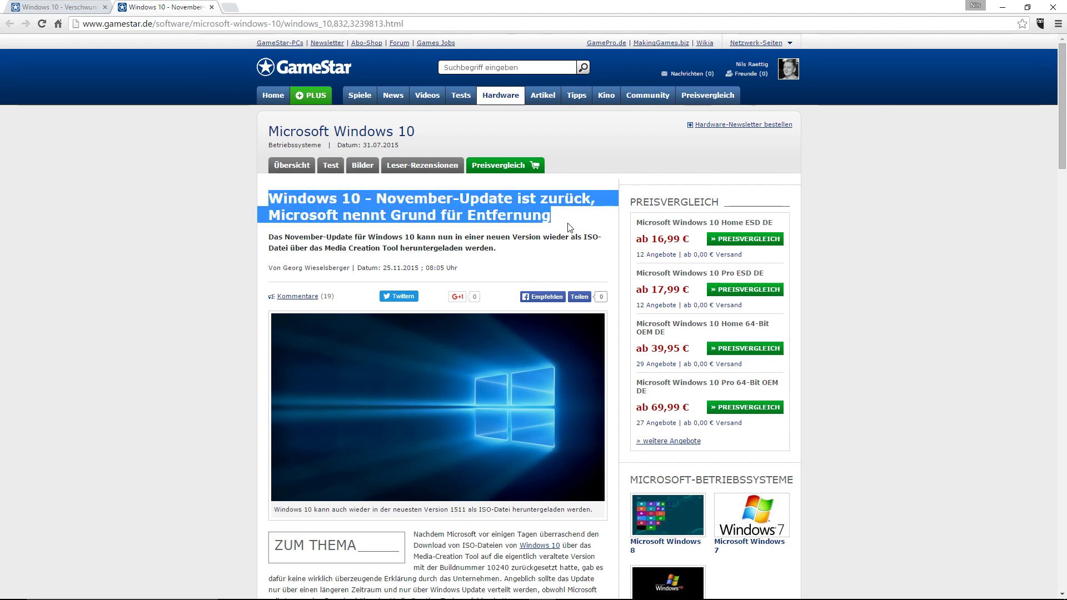
drag(1065, 129, 1066, 239)
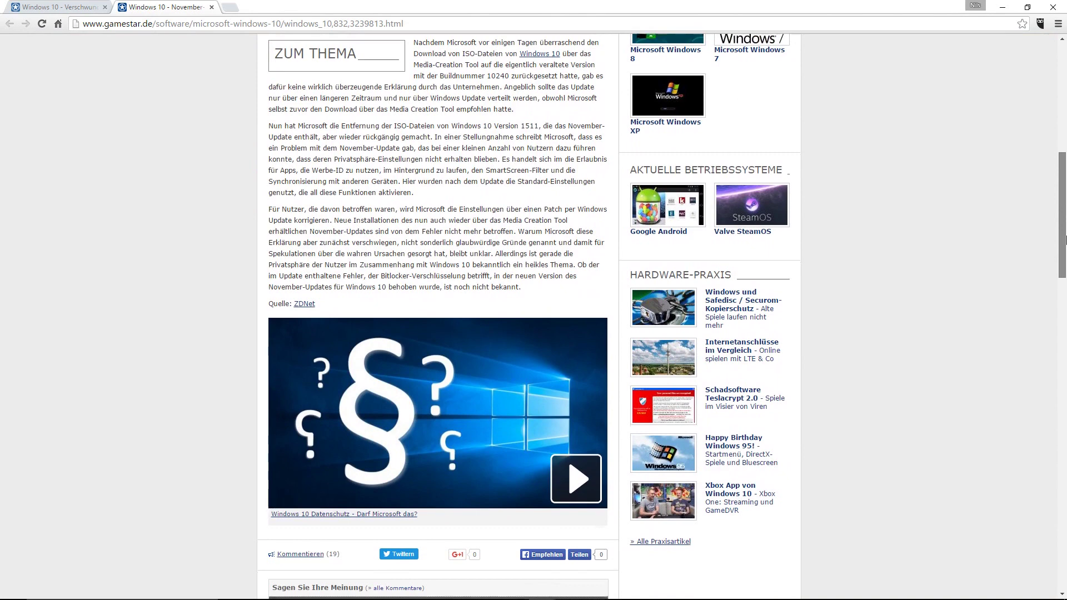
scroll(1066, 239, down, 15)
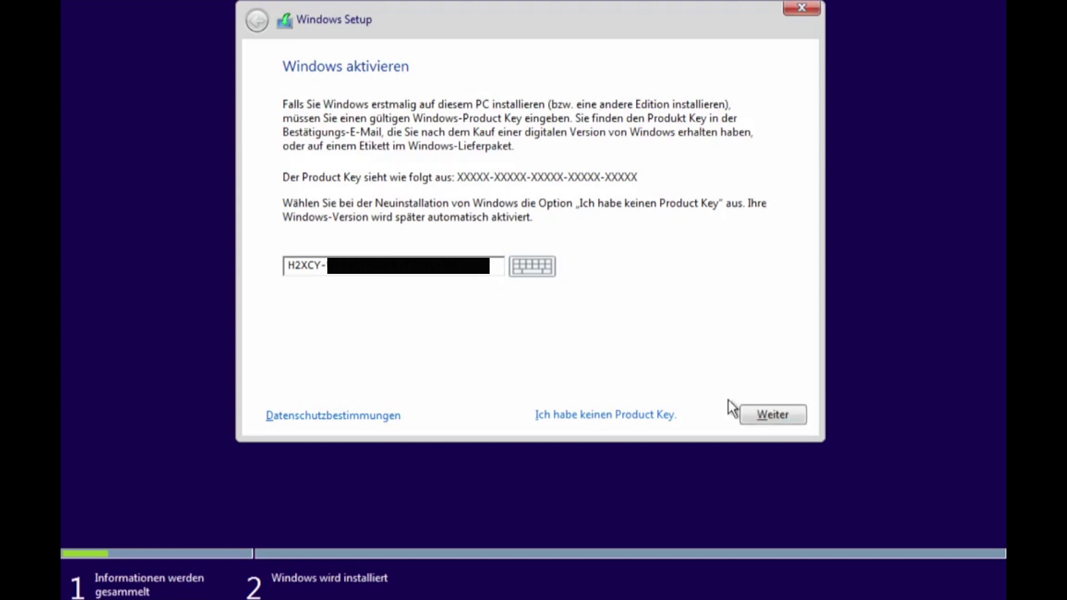
Step: Submit the product key, accept the licence, and custom-install onto the unallocated 476.9 GB space
click(796, 418)
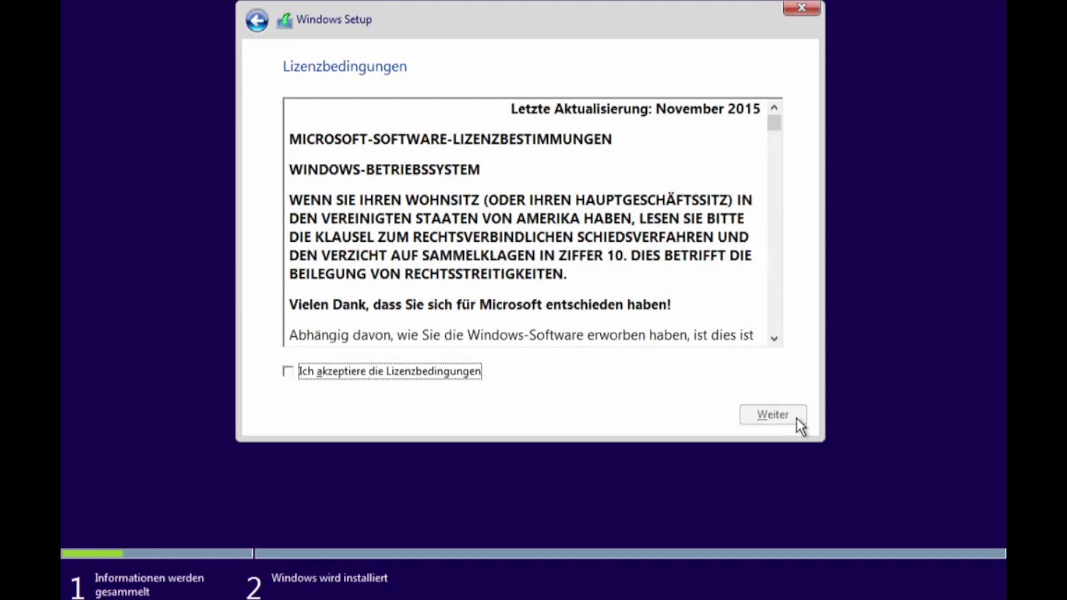
click(452, 373)
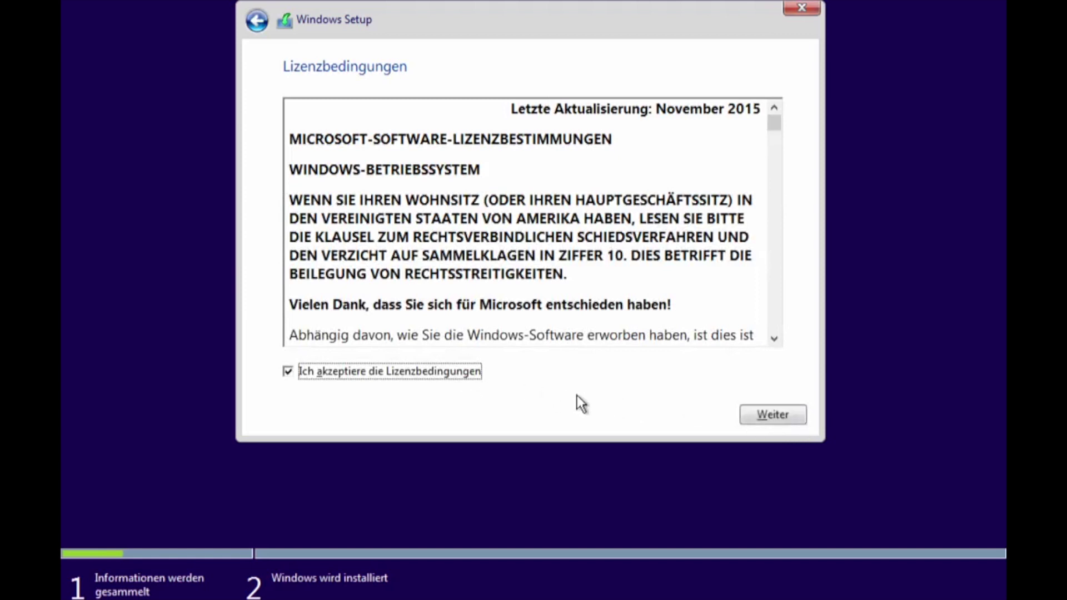
click(773, 417)
click(654, 269)
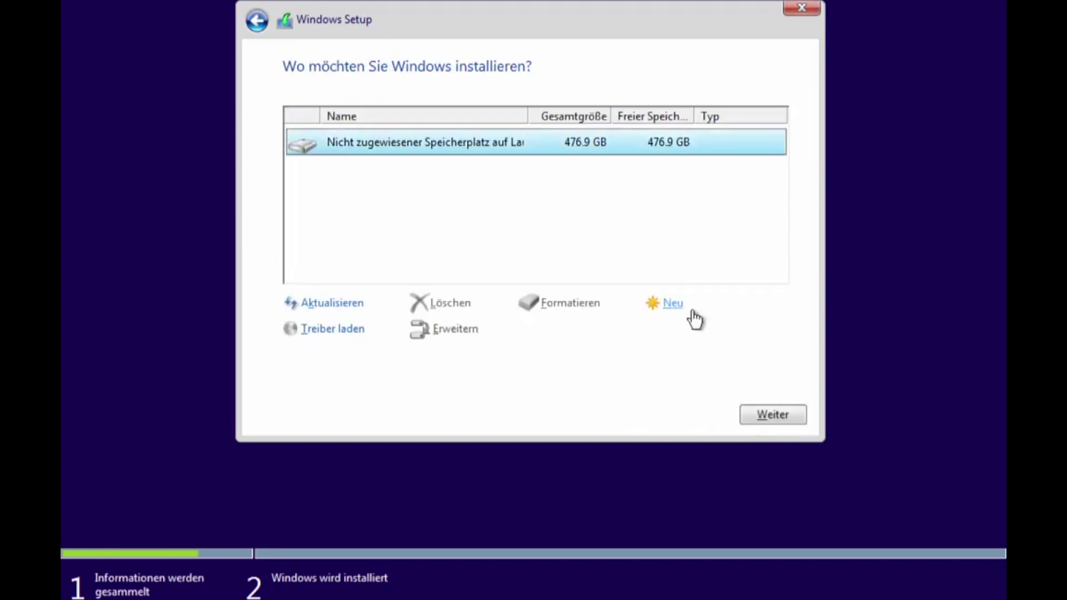
click(800, 418)
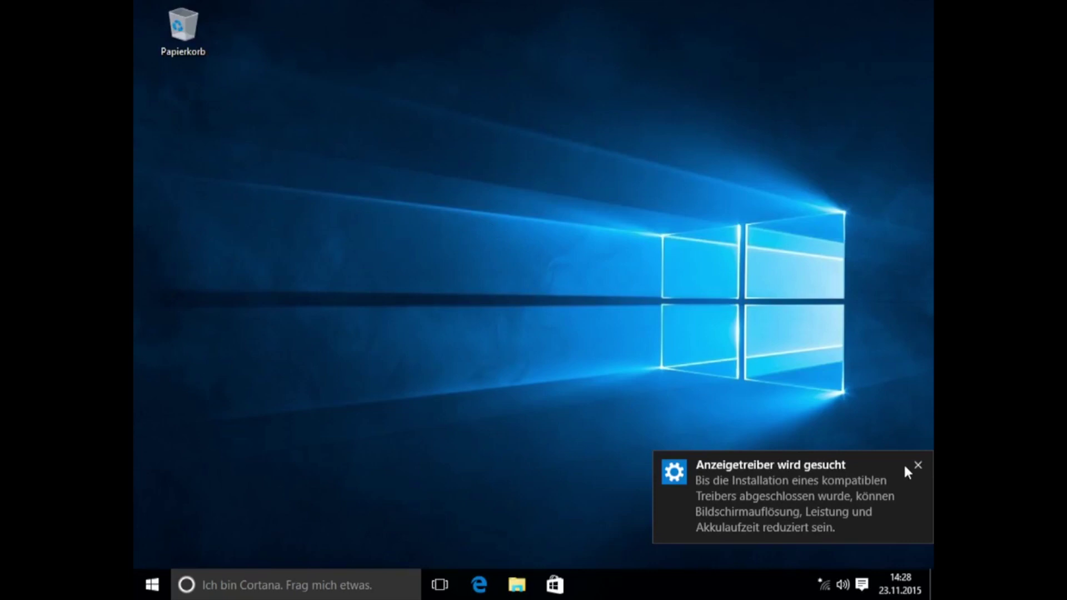
Step: Dismiss the driver notice, open Systemsteuerung > System und Sicherheit > System, and enlarge its window
click(916, 465)
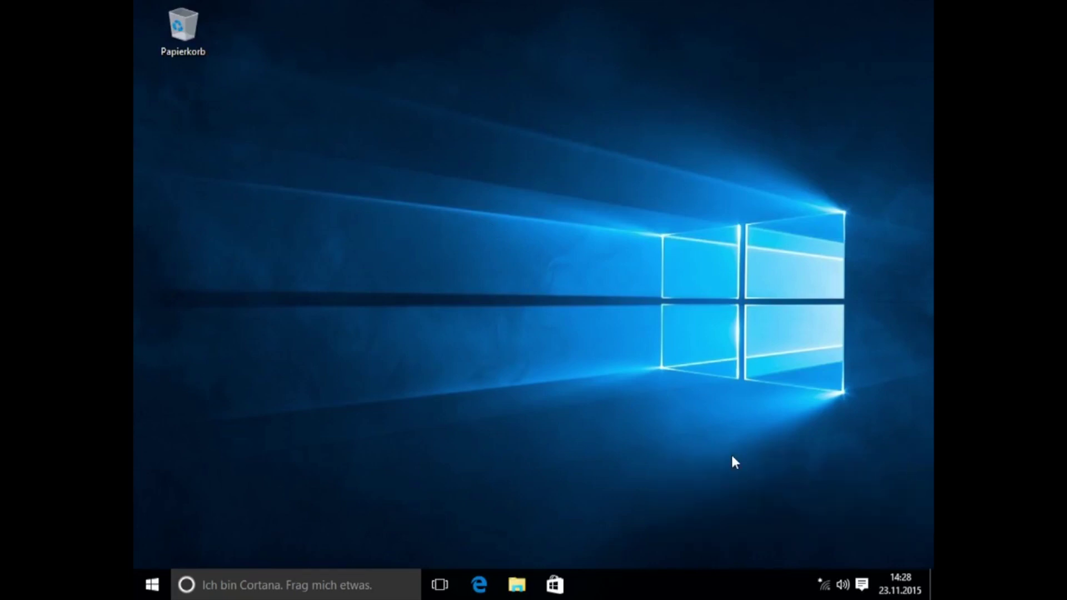
right_click(151, 583)
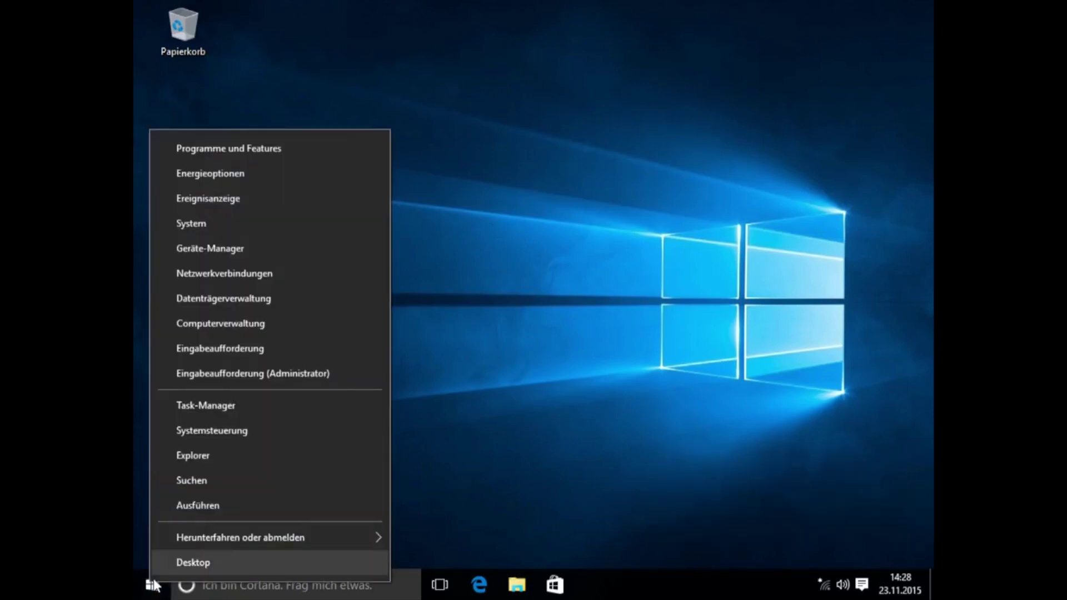
click(232, 436)
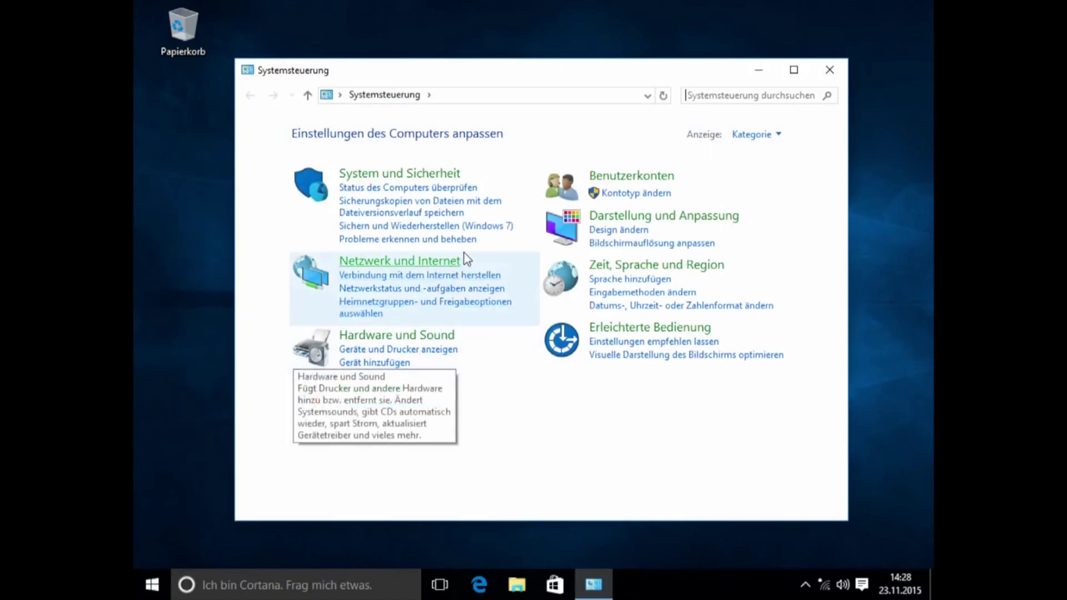
click(446, 178)
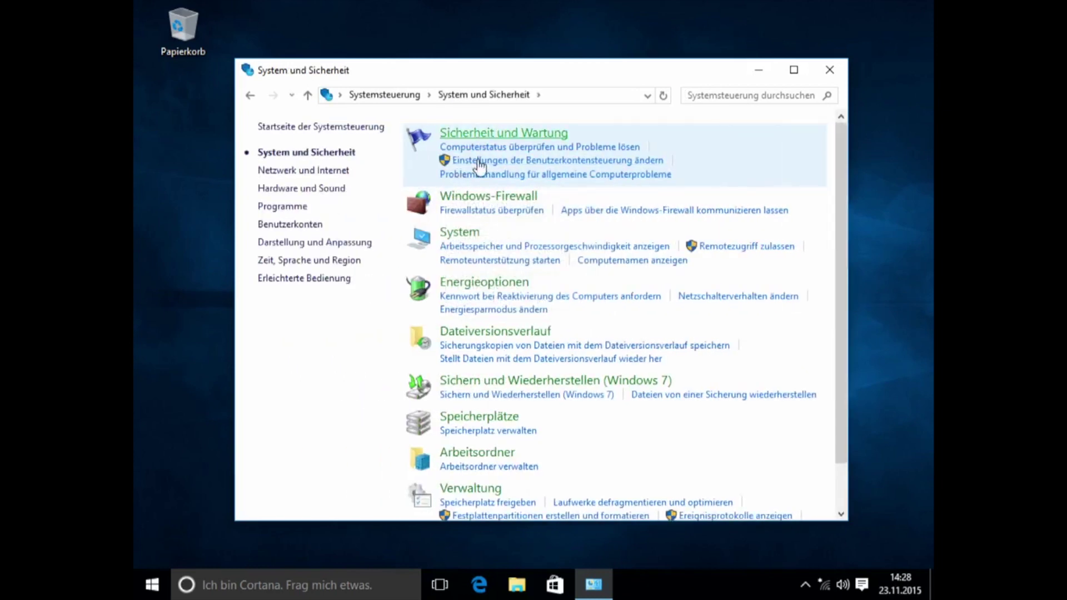
click(459, 233)
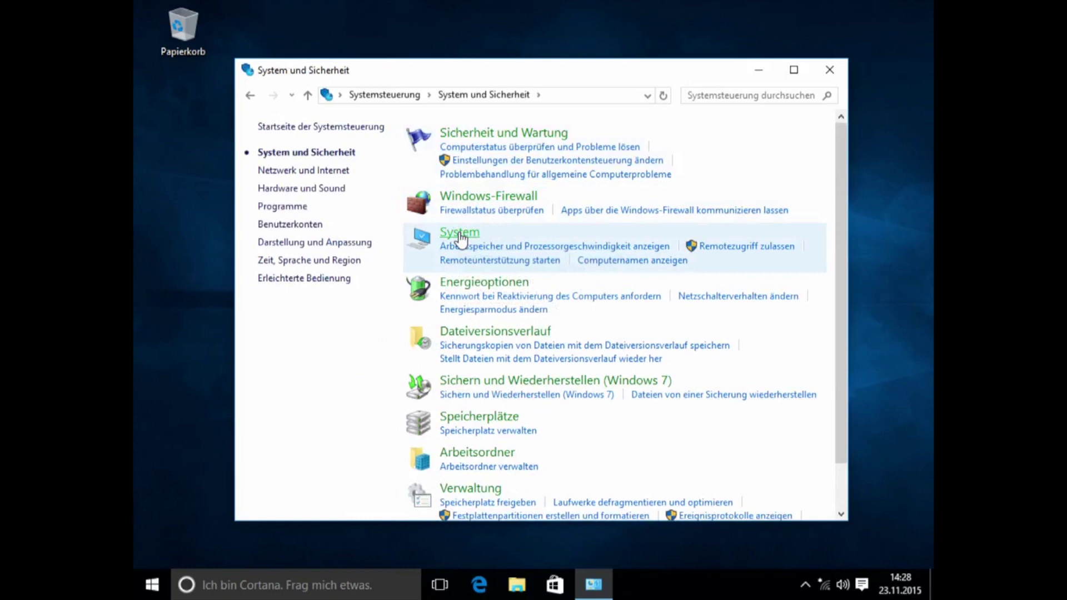
drag(547, 72, 467, 30)
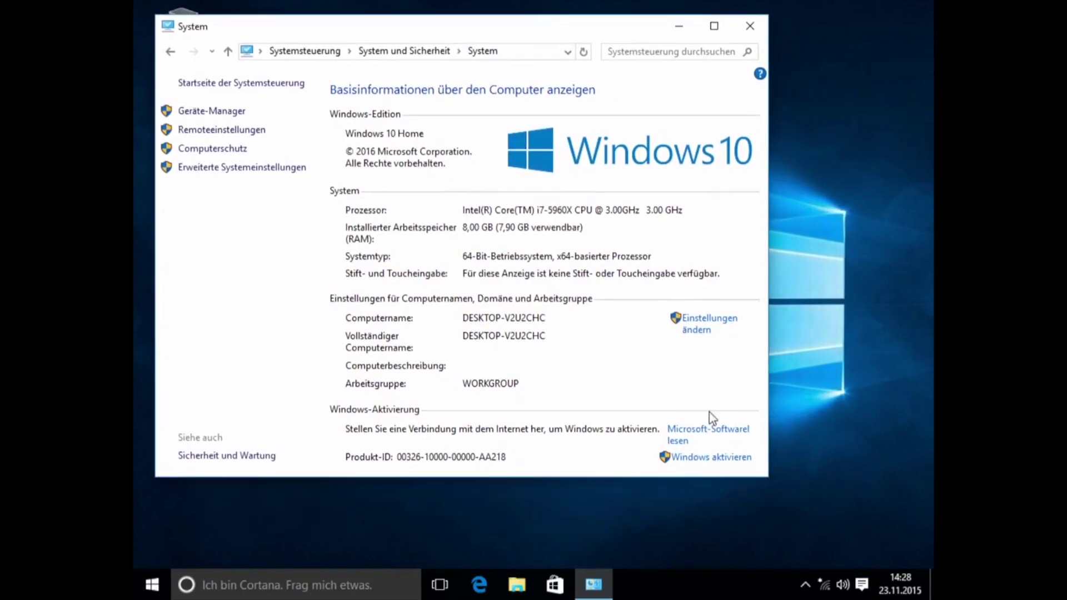
drag(771, 482, 893, 521)
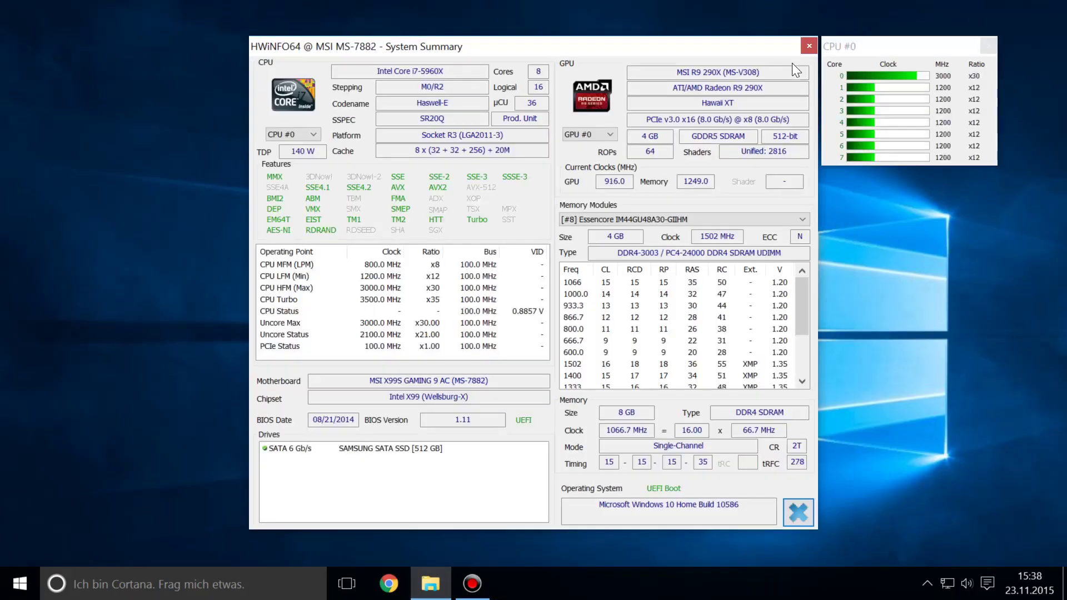
Step: Close the CPU #0 window and mark the i7-5960X, MSI X99S GAMING 9 AC, R9 290X and DDR4 entries
click(990, 43)
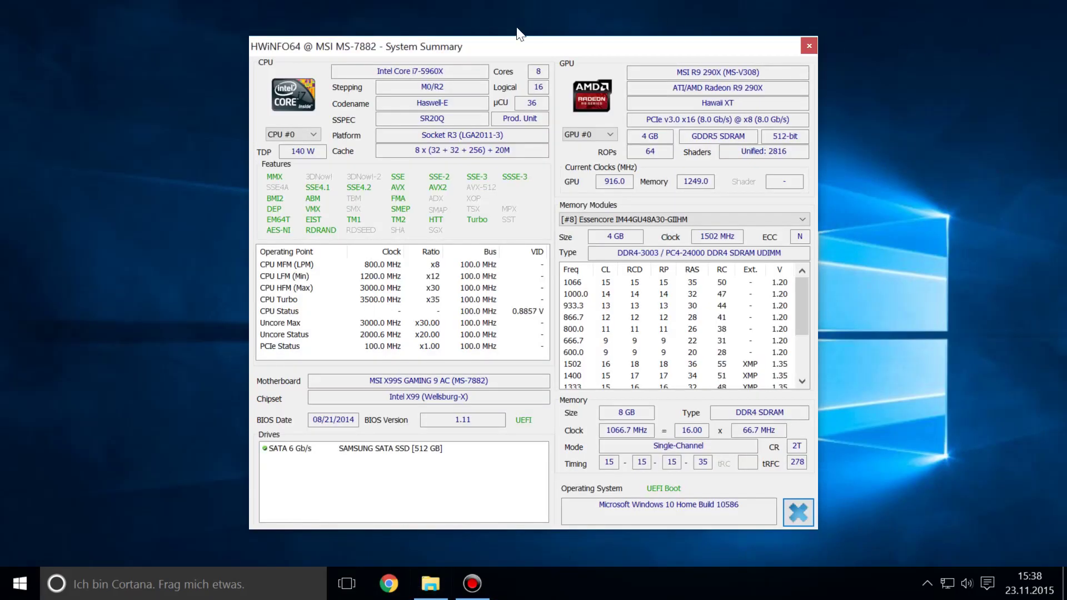
drag(473, 71, 378, 70)
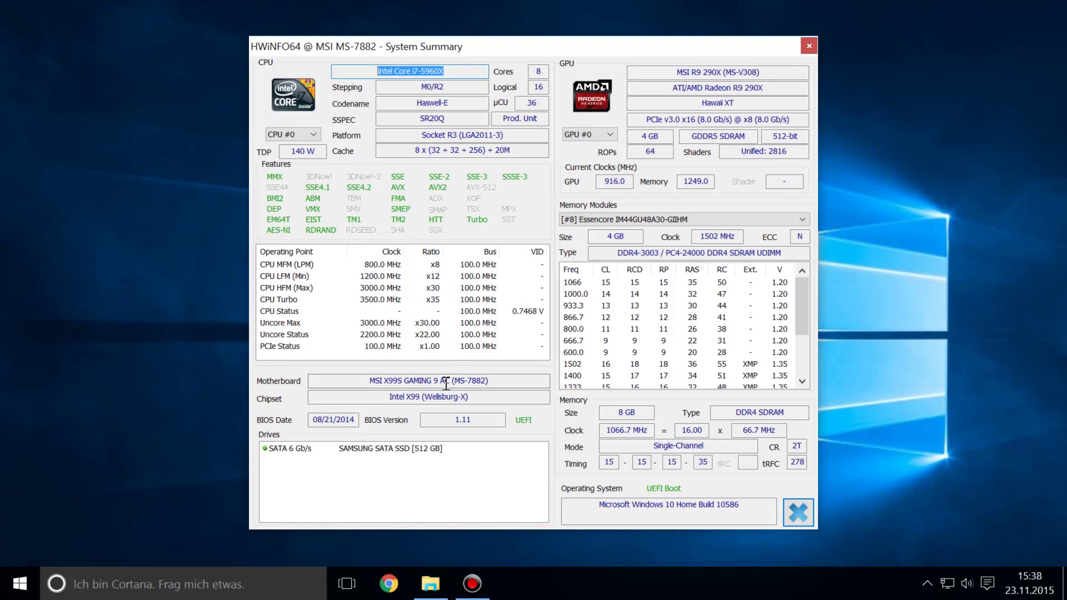
drag(450, 382, 372, 381)
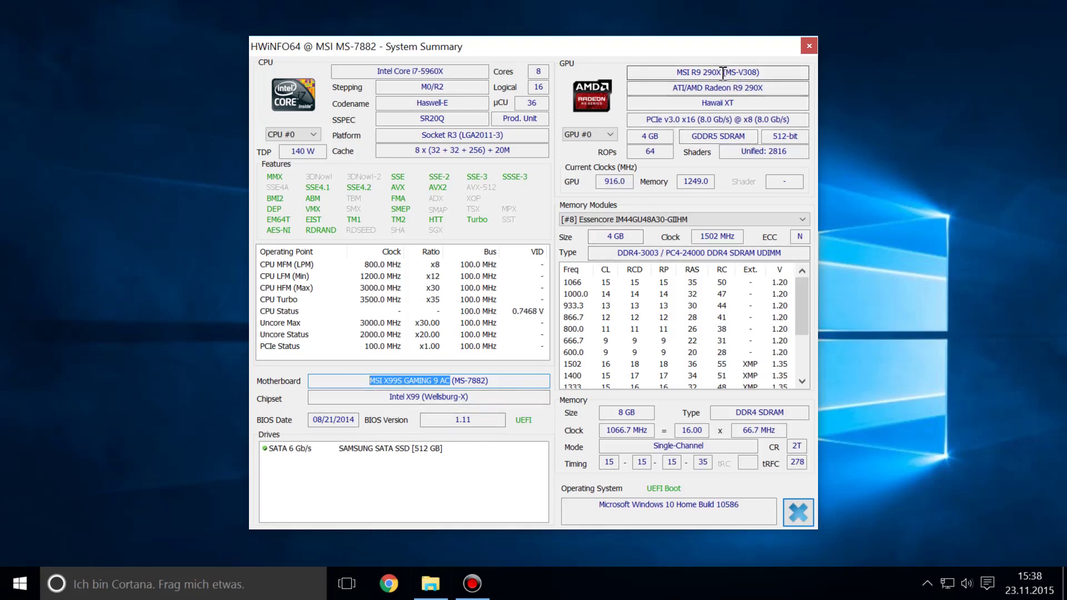
drag(721, 72, 676, 73)
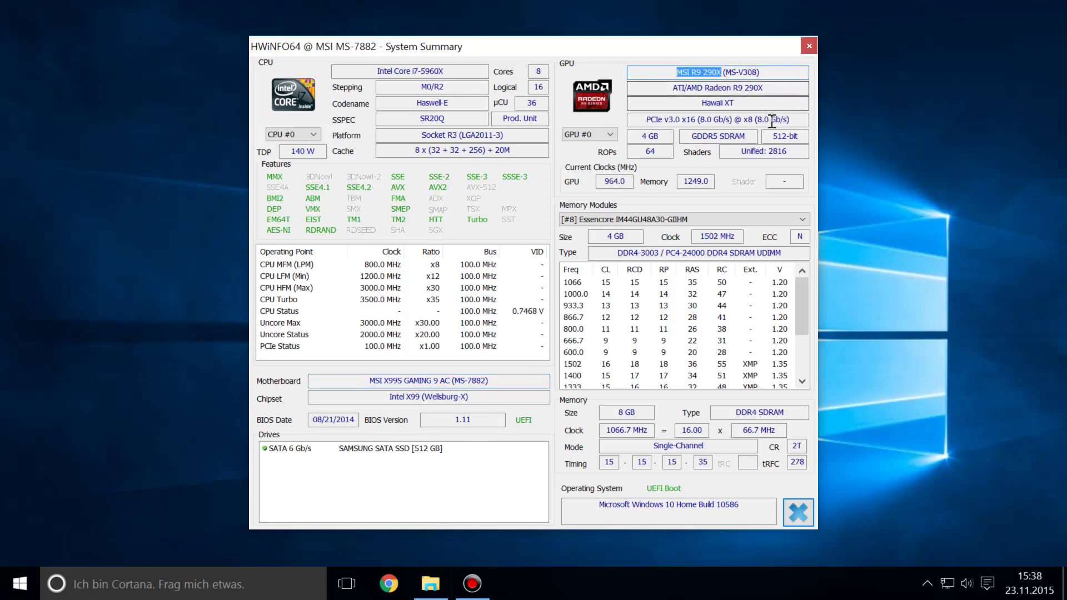
drag(728, 252, 616, 253)
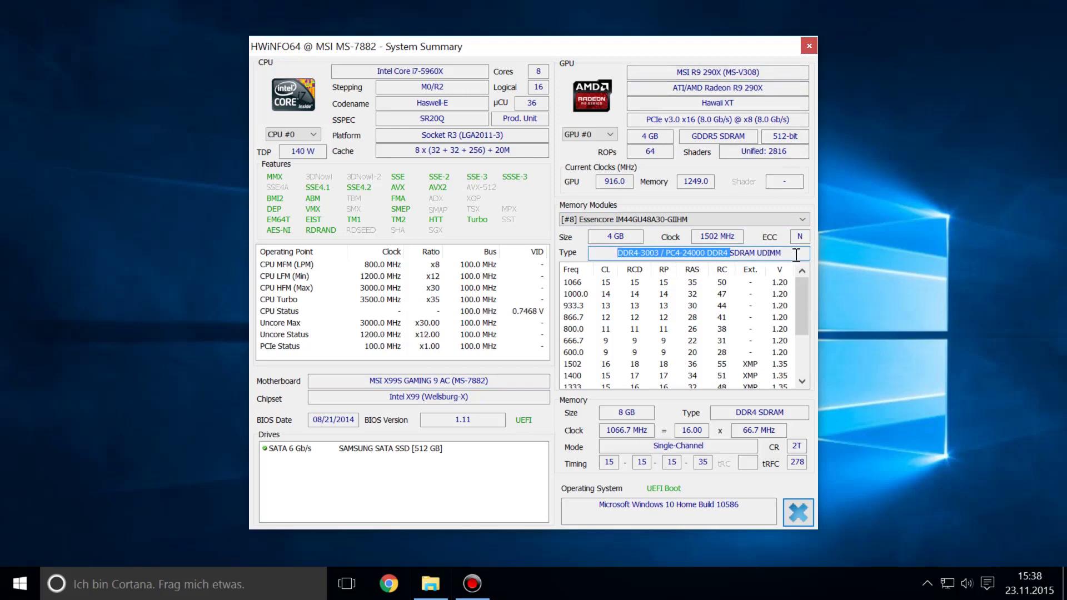
Step: Close HWiNFO, open Update und Sicherheit > Aktivierung via Action Center, then follow Weitere Informationen
click(807, 47)
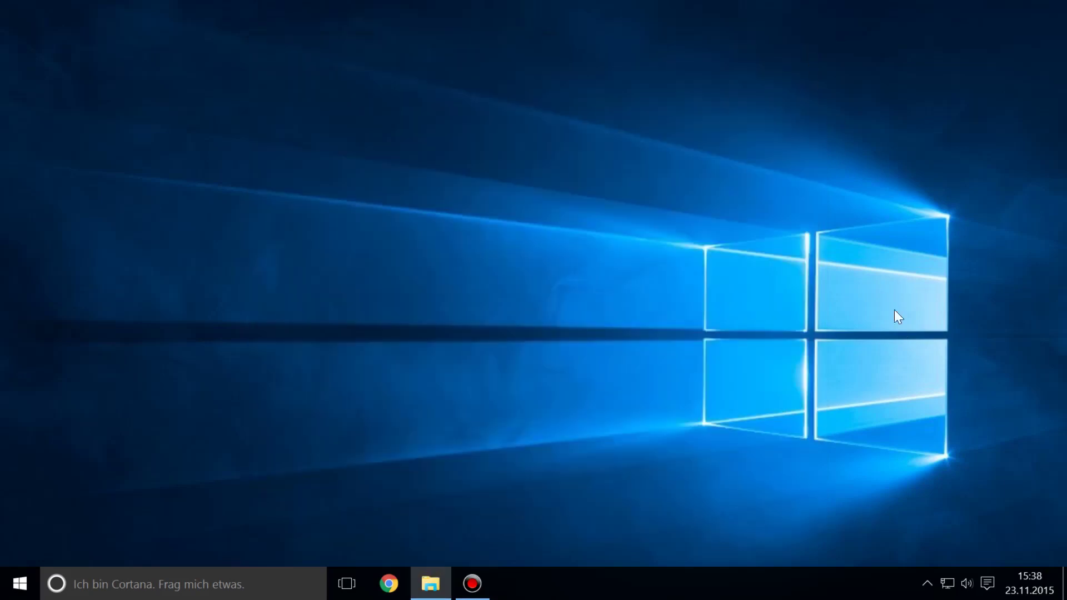
click(988, 584)
click(1040, 483)
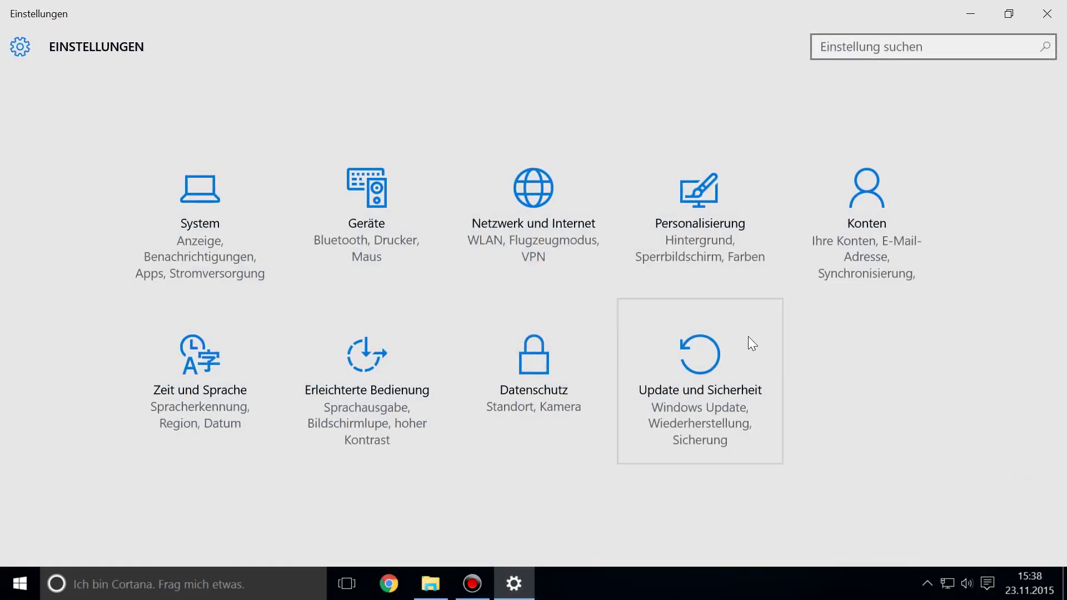
click(749, 337)
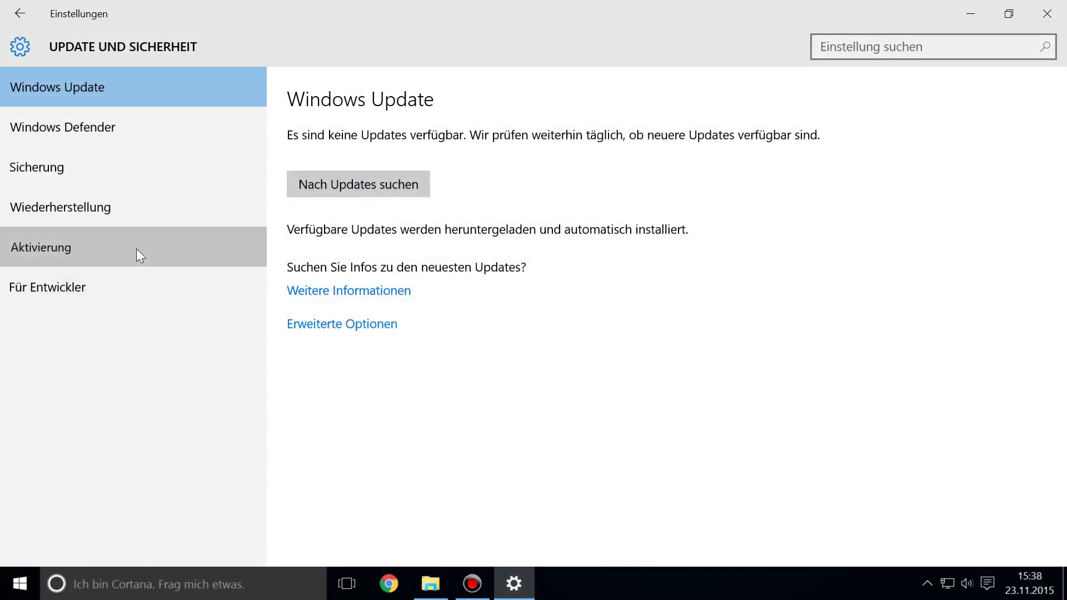
click(140, 256)
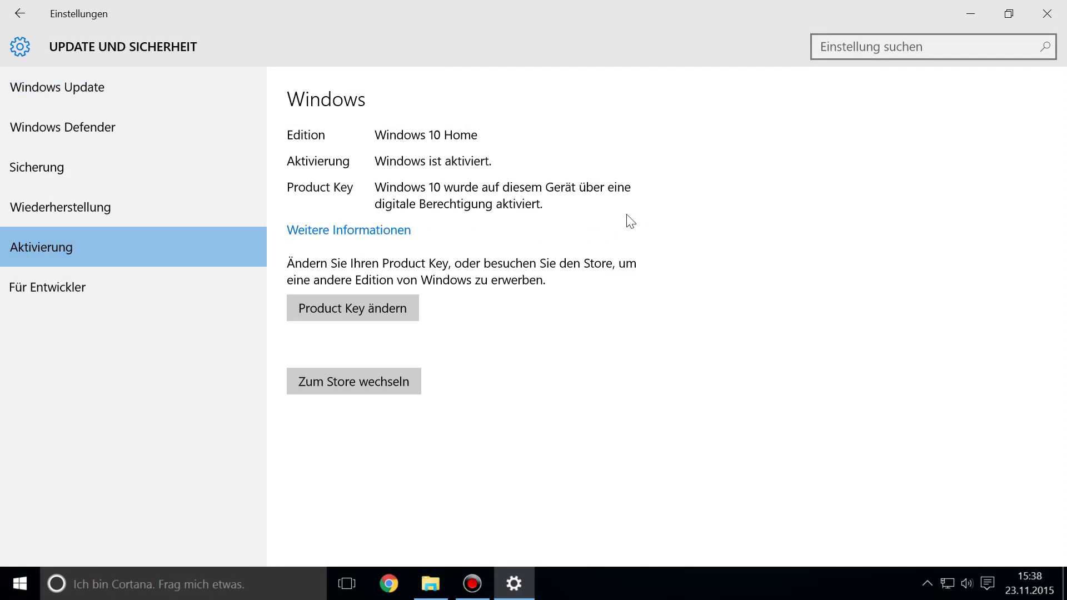
click(407, 233)
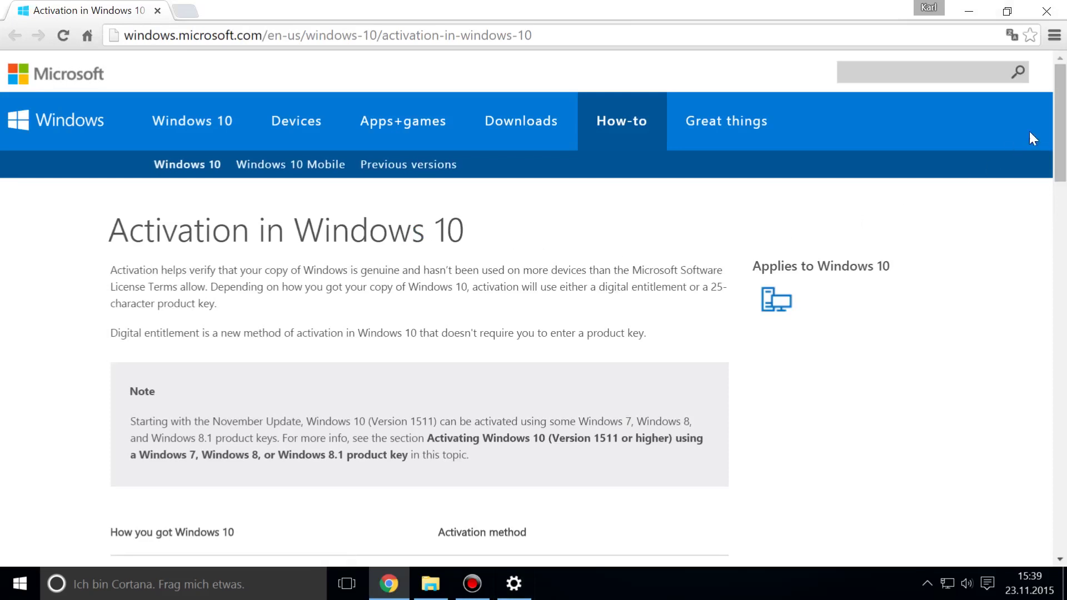
Step: Highlight the Note about activating version 1511 with Windows 7/8/8.1 keys, then scroll to the table
scroll(1060, 148, down, 3)
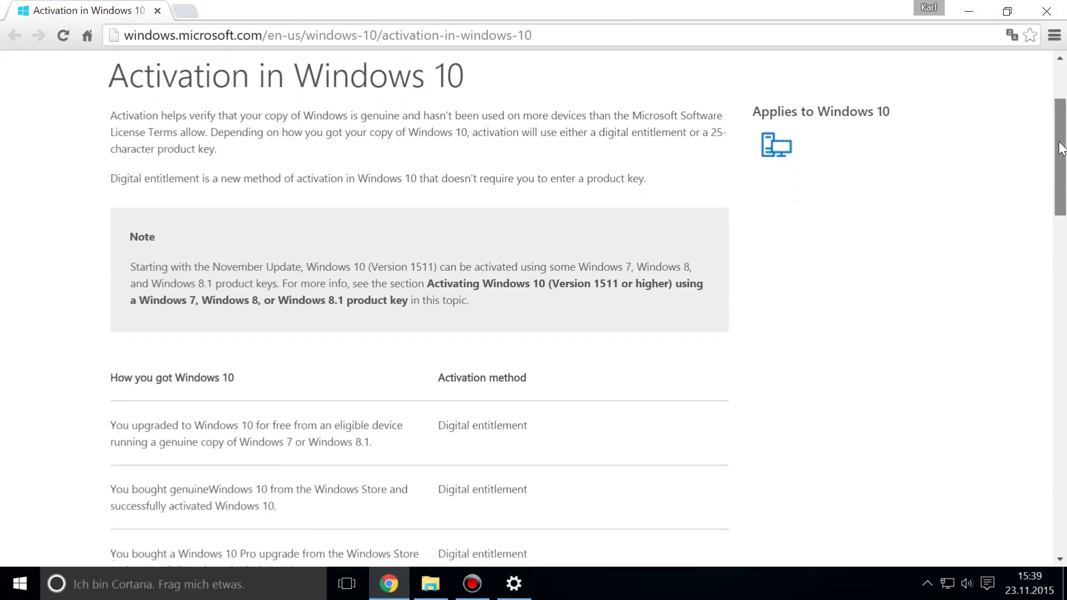
drag(129, 267, 500, 300)
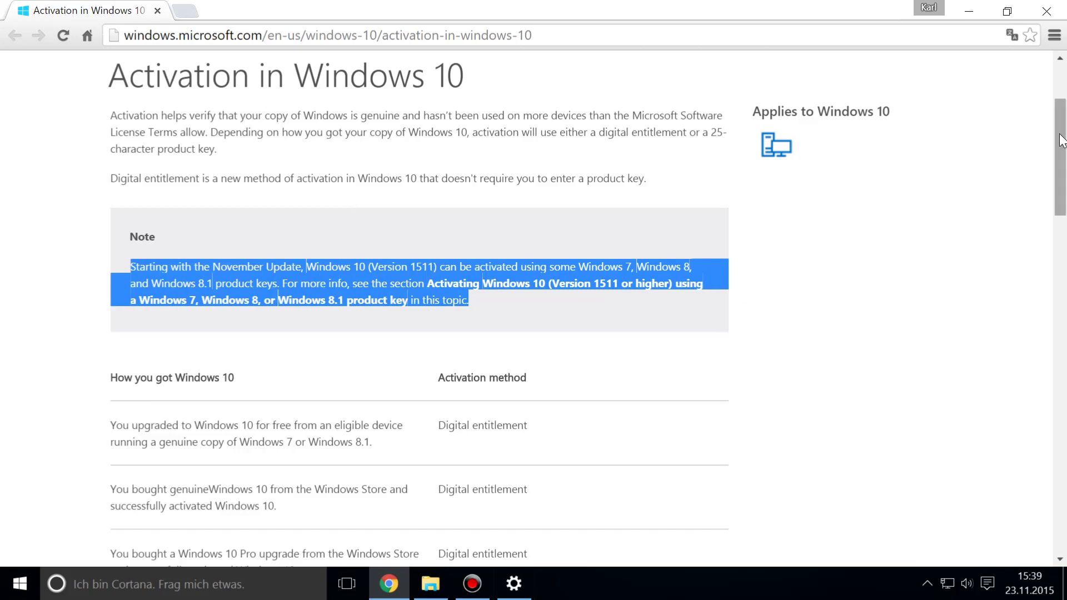
drag(1063, 137, 1064, 312)
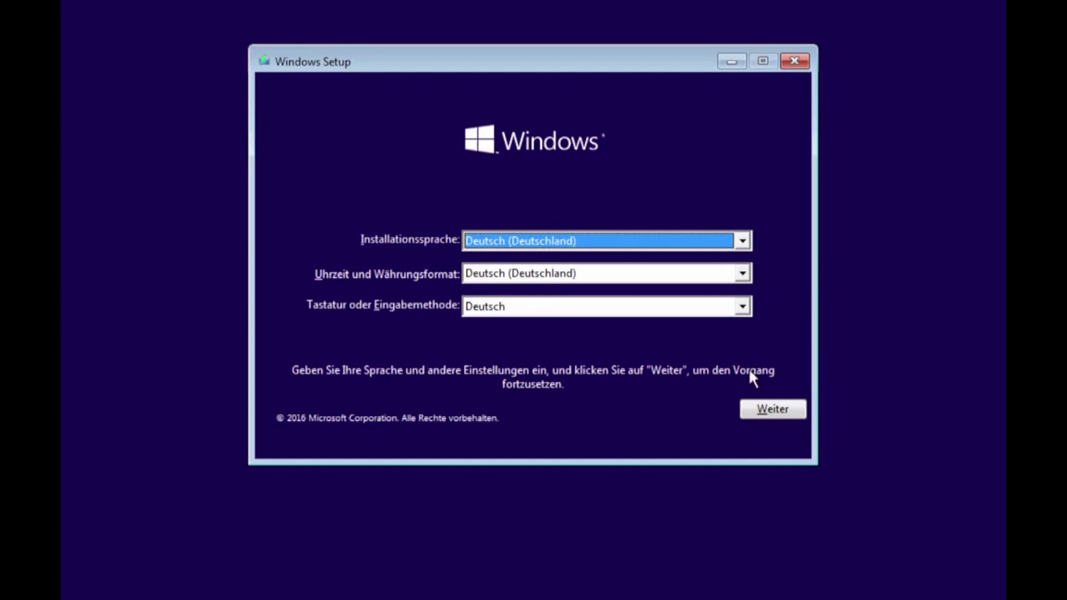
Step: Accept the German language settings, start the installation, and submit the Windows product key
click(750, 412)
click(584, 270)
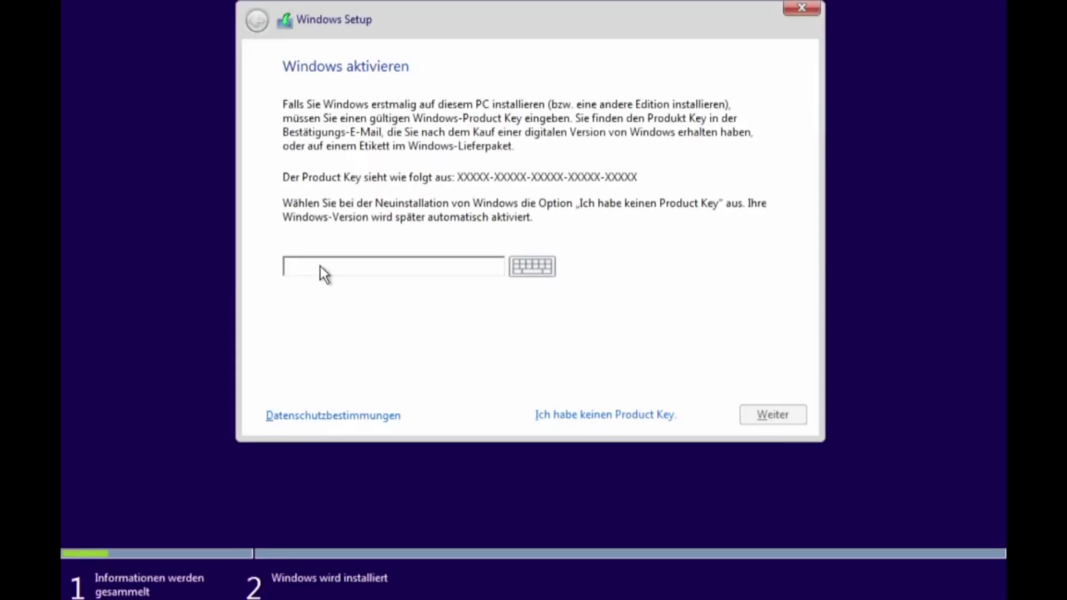
text(H2XCY-)
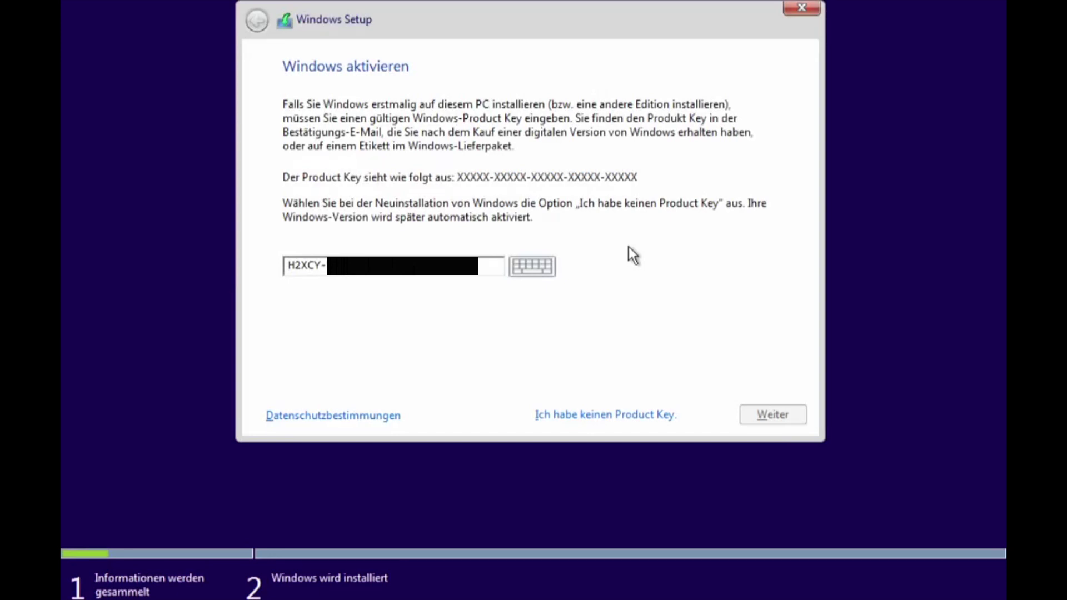
click(769, 412)
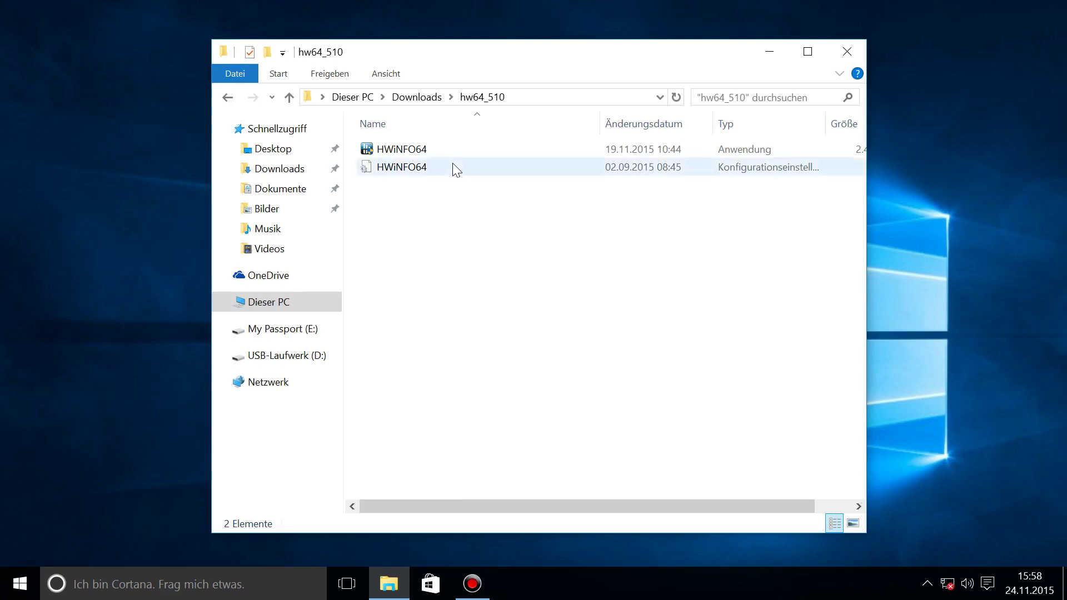
Step: Launch HWiNFO64 past its welcome dialog and close the CPU #0 clock window
double_click(402, 149)
click(556, 319)
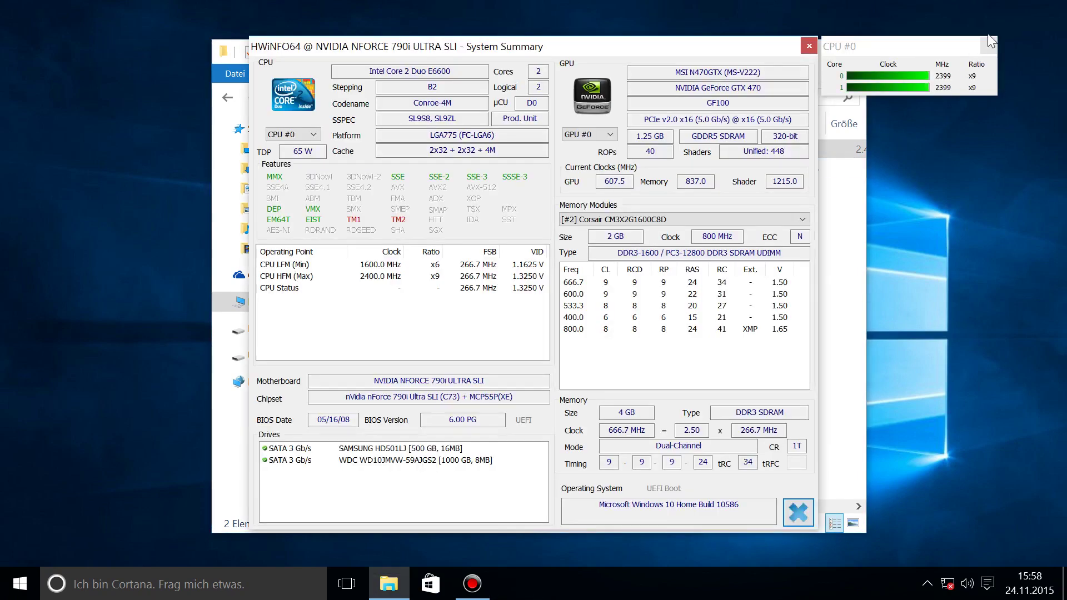
click(990, 47)
Step: Highlight Core 2 Duo E6600, nForce 790i Ultra SLI, MSI N470GTX and DDR3-1600, then close HWiNFO64 and Explorer
double_click(439, 71)
drag(412, 74, 368, 72)
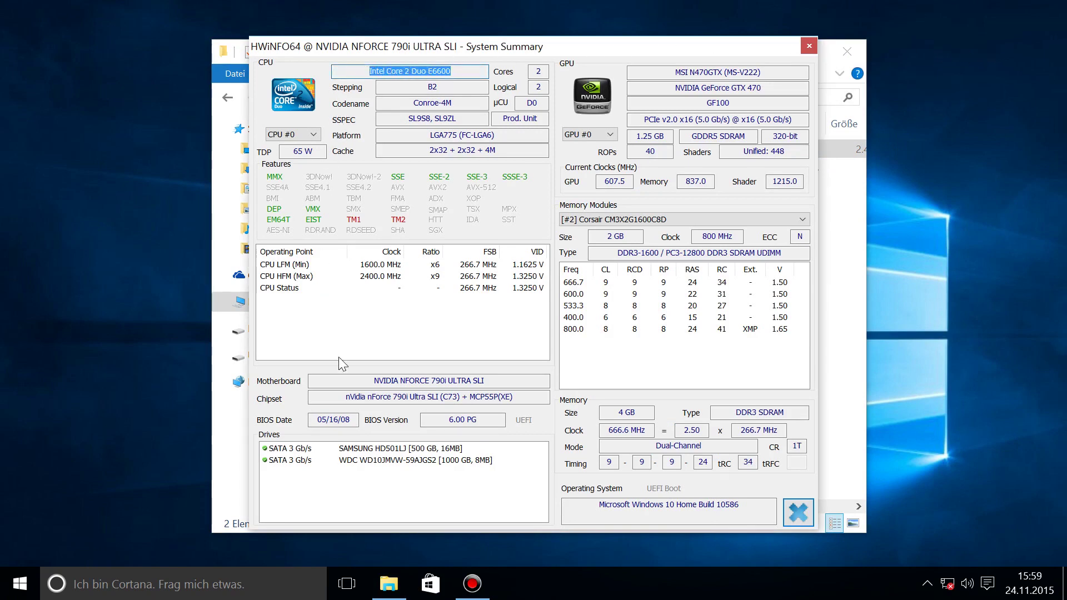
drag(485, 381, 371, 381)
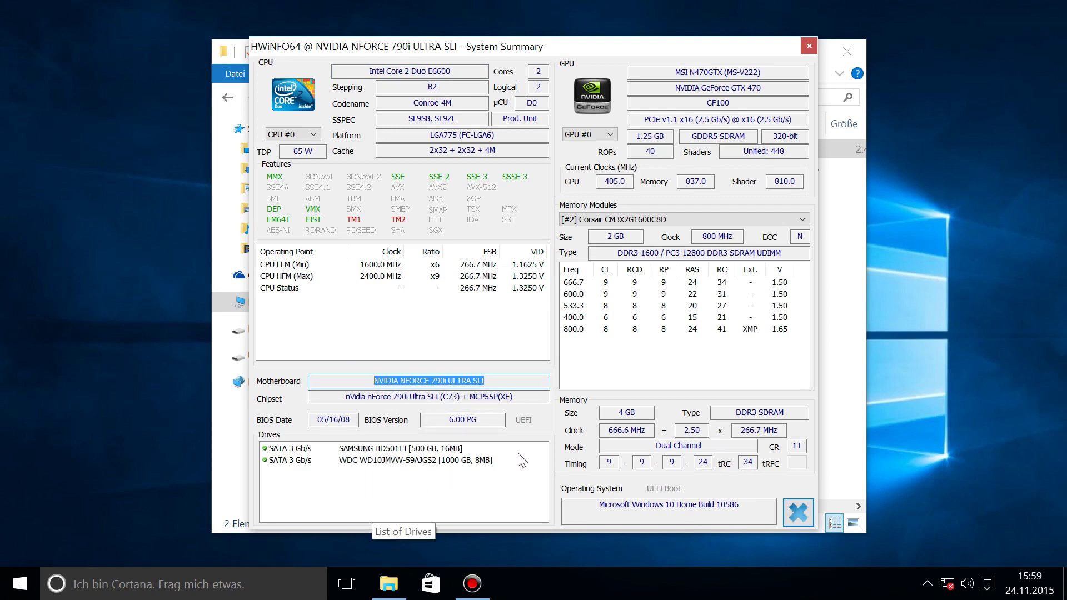
click(679, 72)
drag(678, 72, 723, 72)
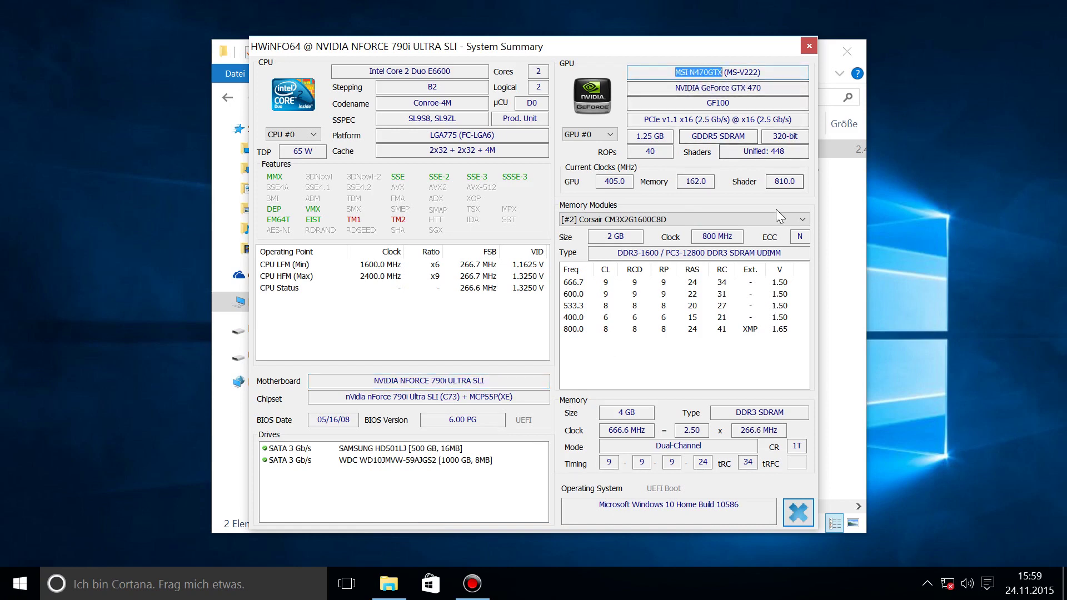
drag(617, 253, 757, 253)
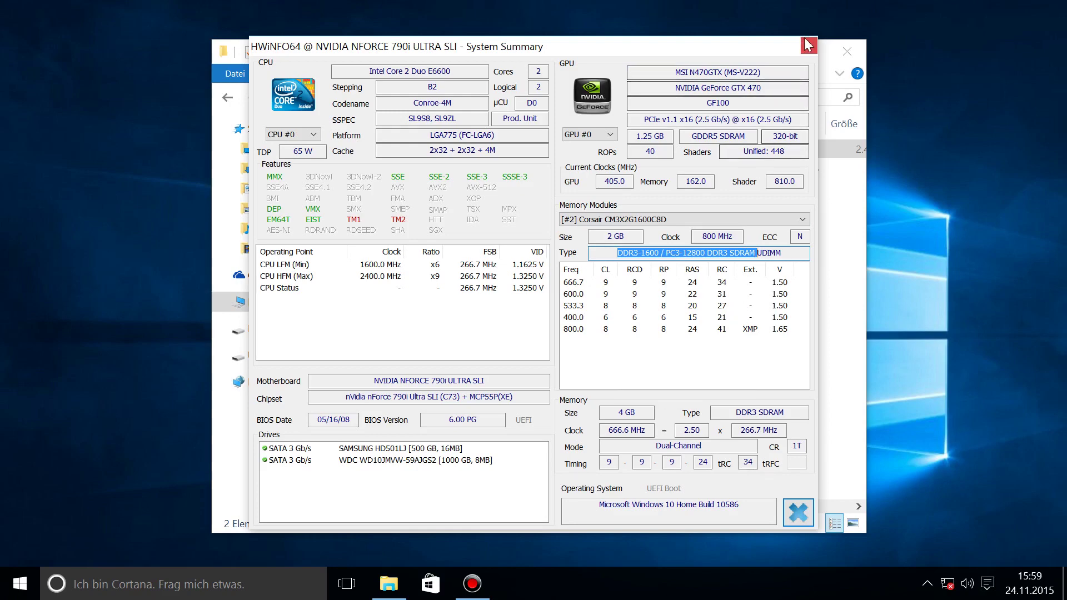
click(808, 45)
click(842, 53)
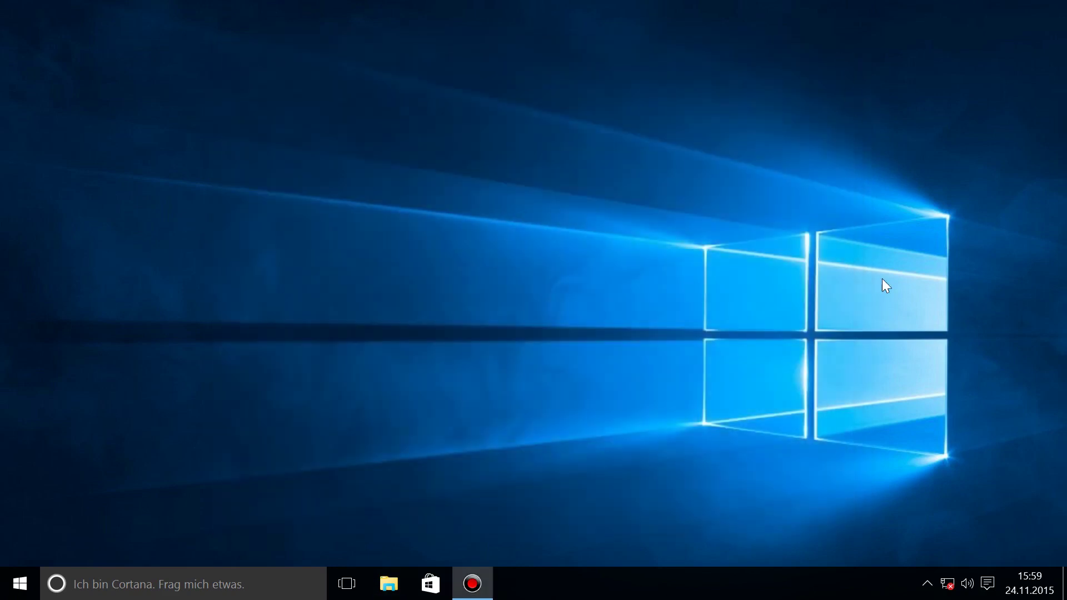
Step: Open Settings maximized and go to Update und Sicherheit > Aktivierung
click(988, 584)
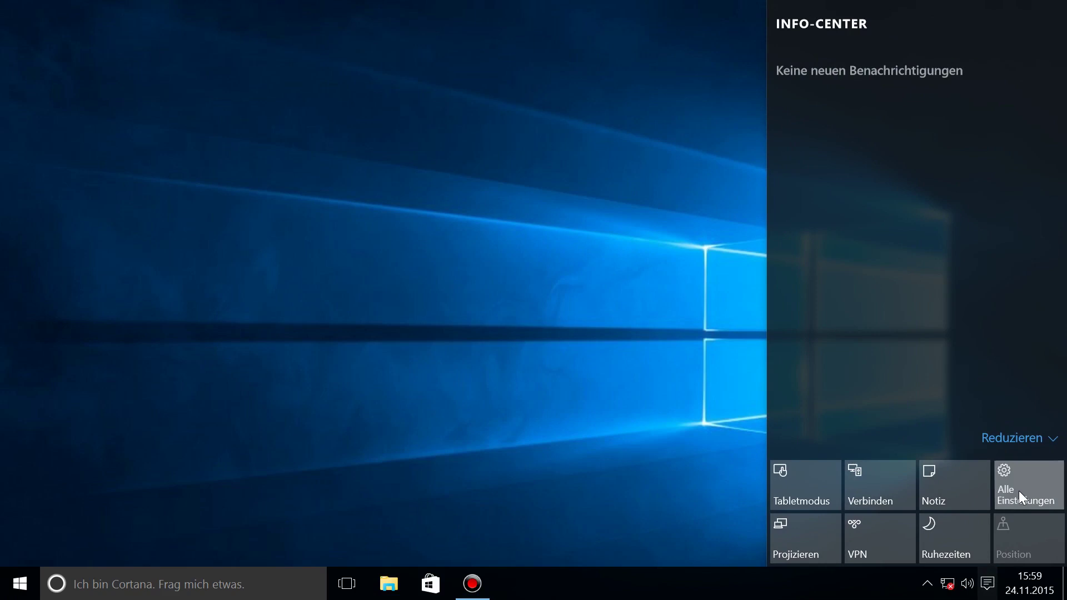
click(1019, 491)
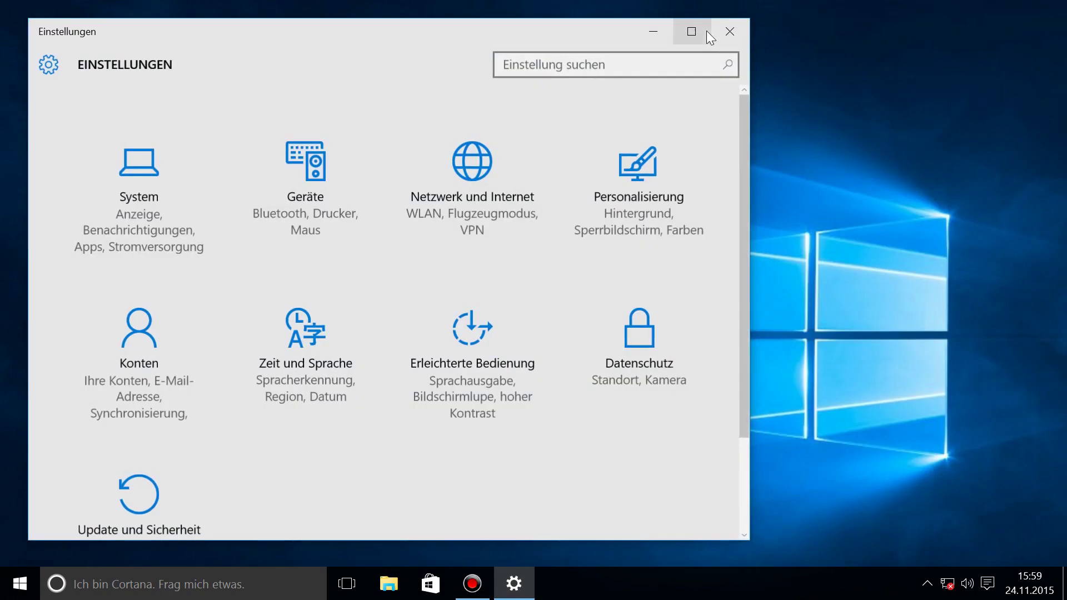
click(696, 34)
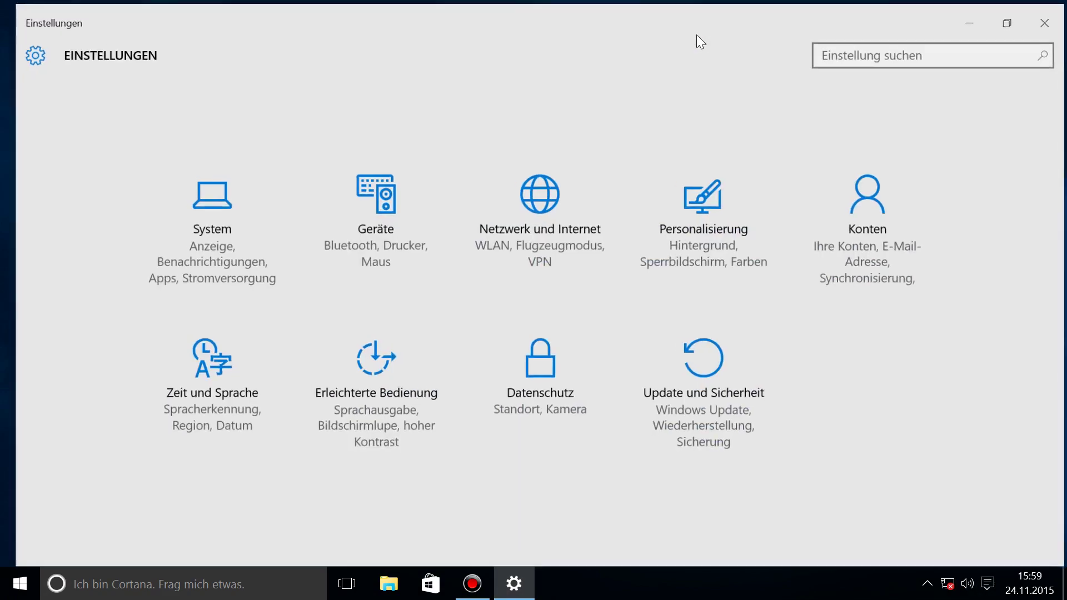
click(755, 348)
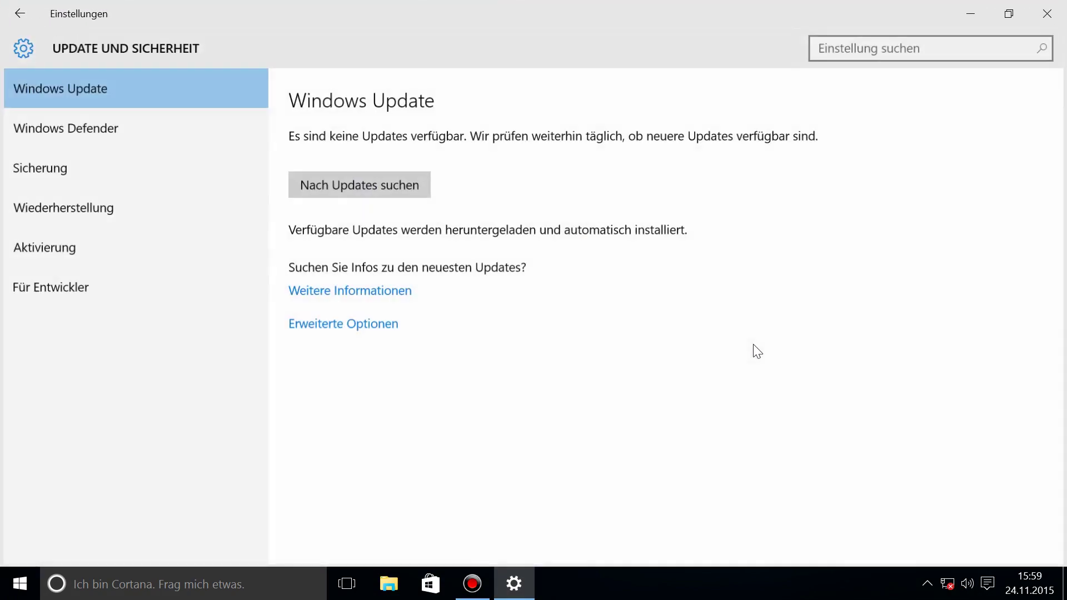
click(192, 249)
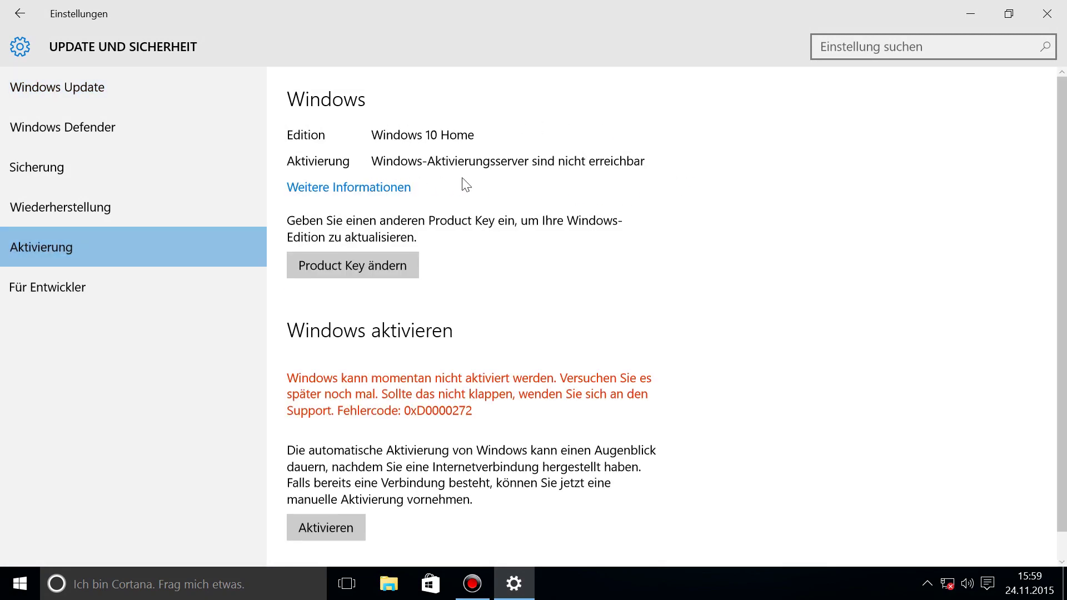
Step: Check the network connection status in the tray flyout, then scroll the activation page
click(948, 584)
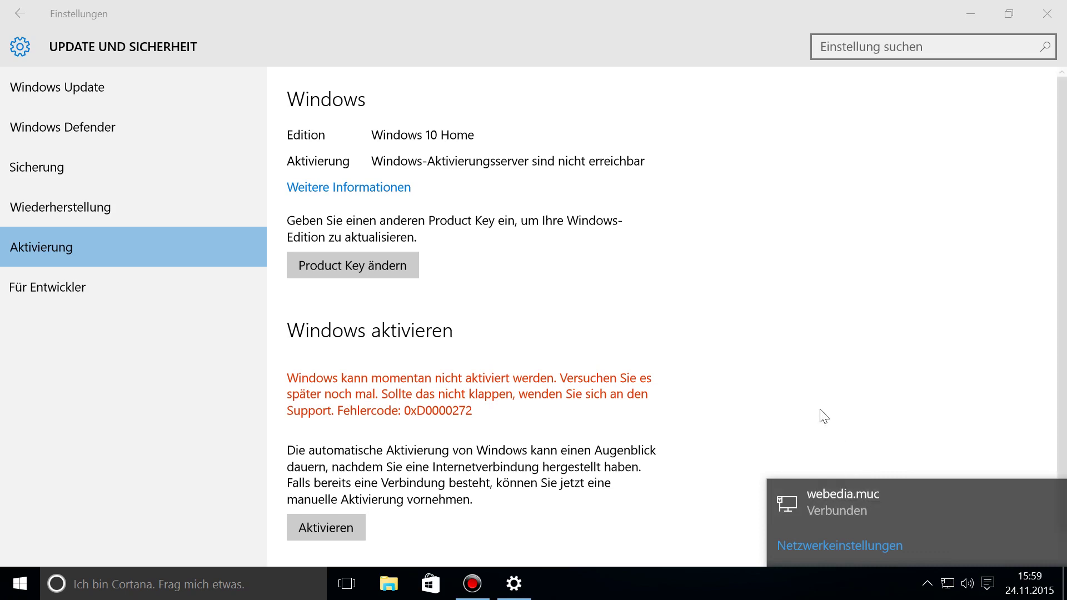
click(685, 329)
scroll(608, 335, down, 1)
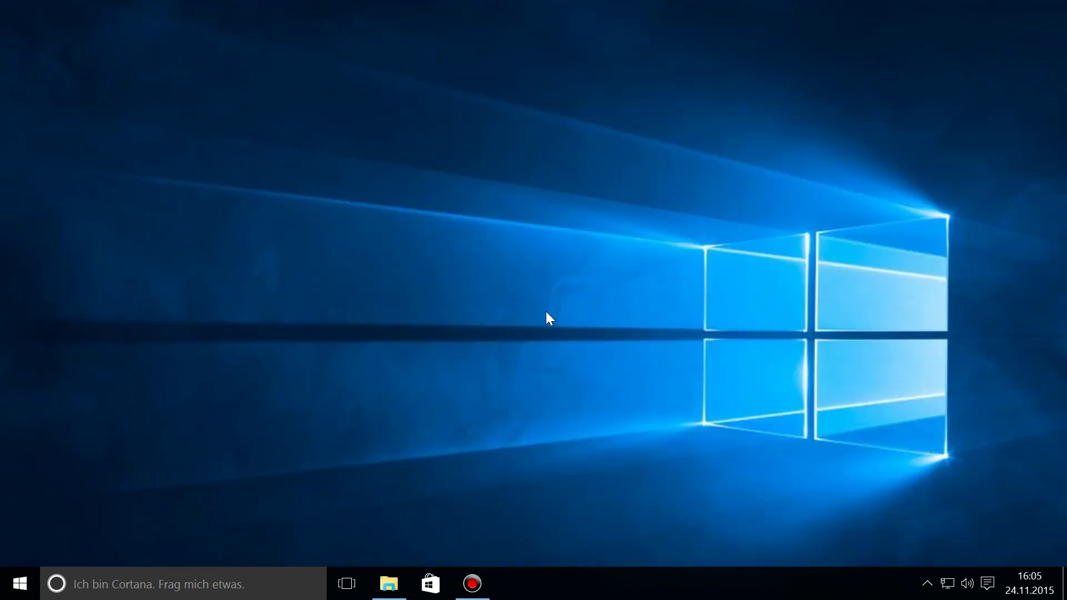
Step: Run KeyFinder from Downloads and highlight the Windows 10 Home edition and its recovered product key
click(389, 583)
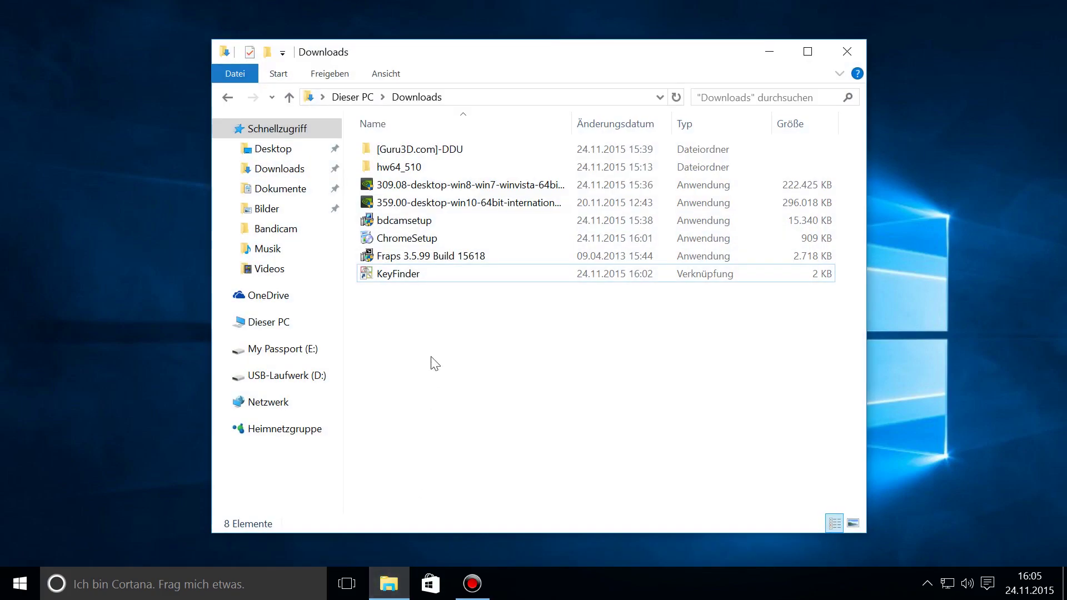
double_click(452, 270)
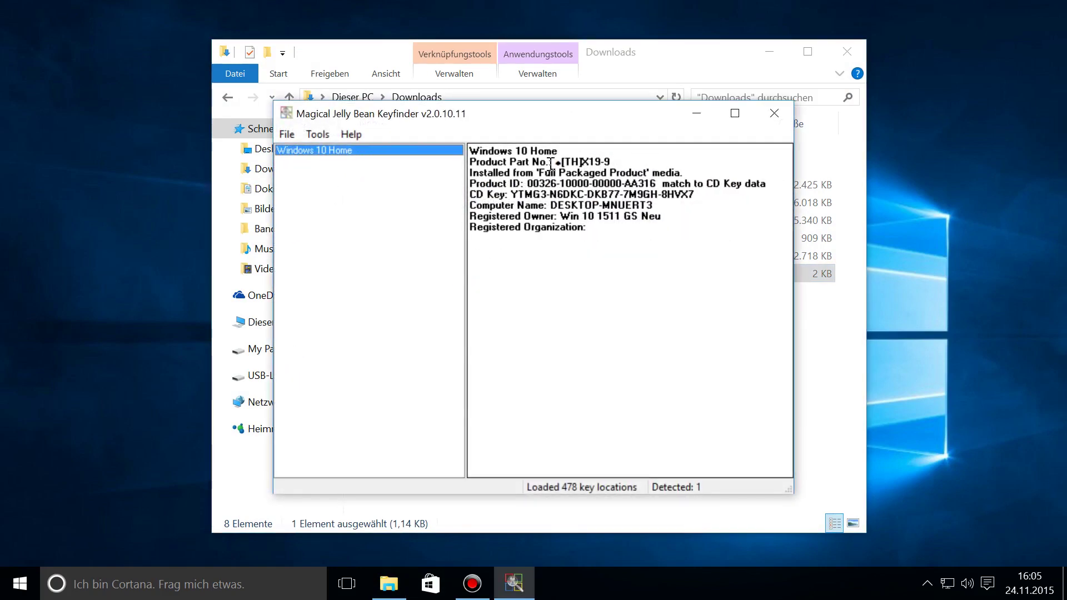
drag(558, 151, 470, 151)
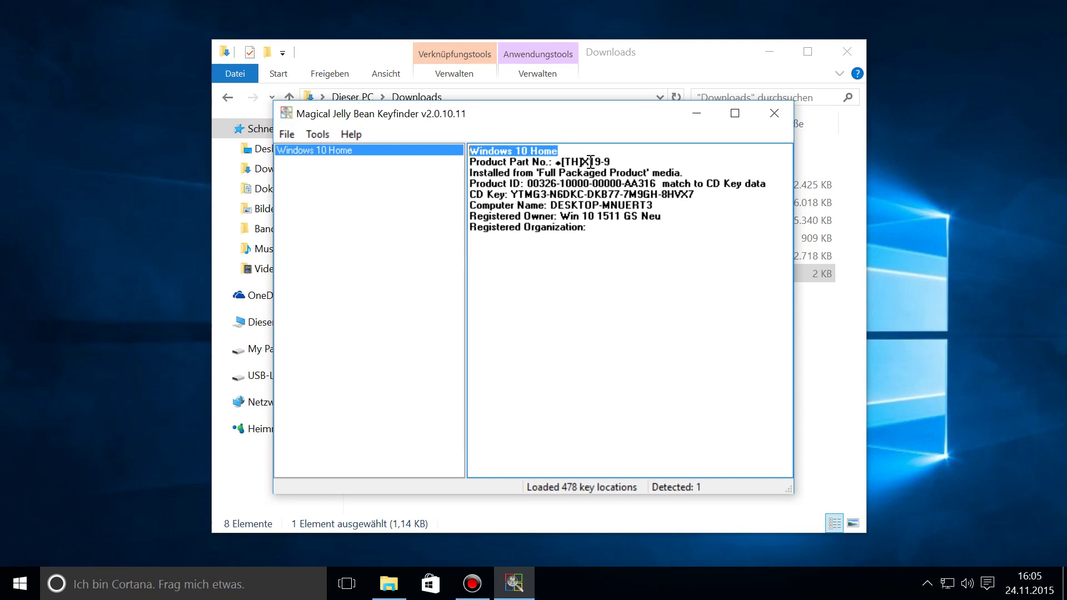
click(696, 194)
drag(696, 194, 515, 196)
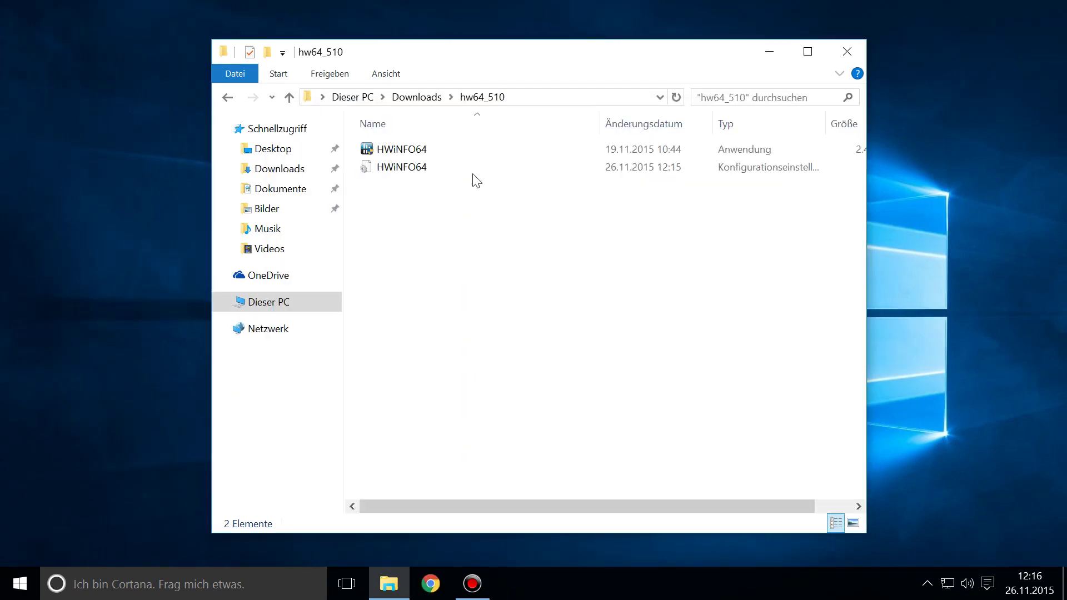
Step: Launch HWiNFO64, run the hardware scan, and close the CPU #0 clock window
click(468, 151)
key(Return)
click(555, 316)
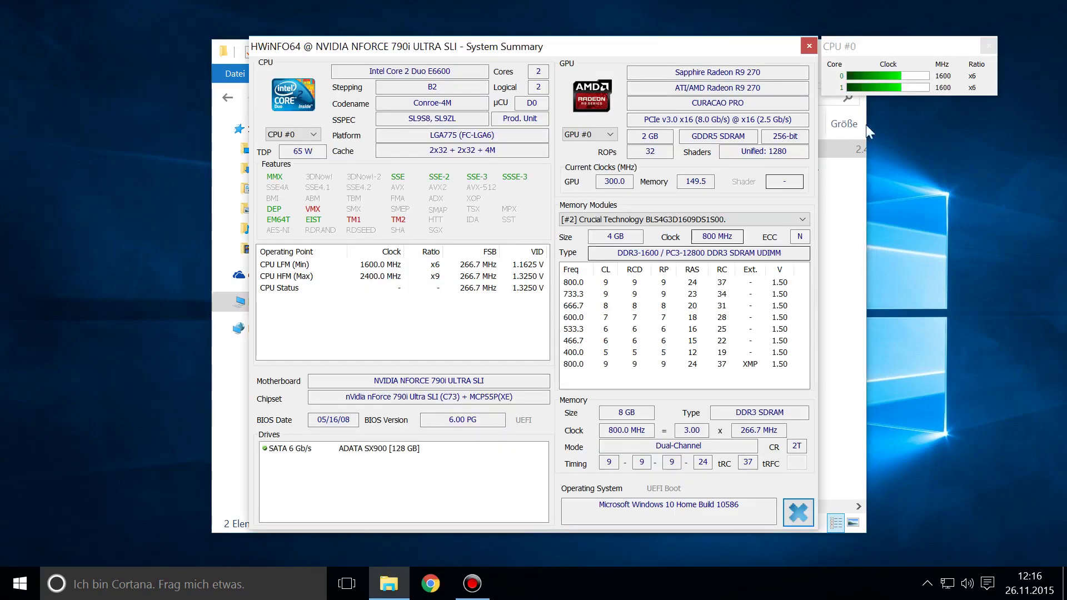
click(988, 45)
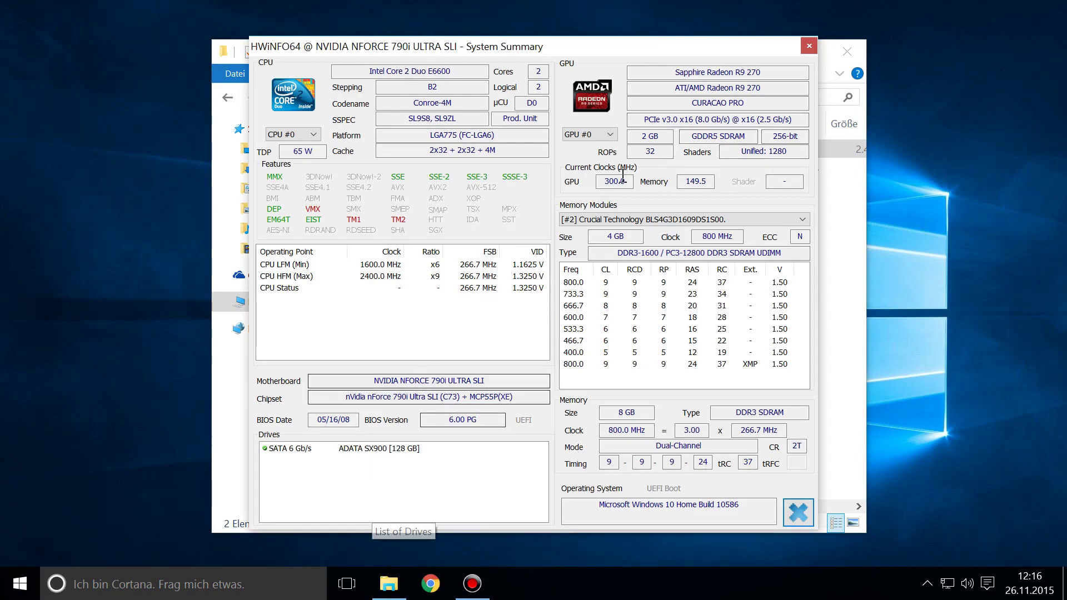
Step: Highlight the Sapphire Radeon R9 270 and DDR3-1600 entries, then close HWiNFO64 and the hw64_510 folder
drag(675, 72, 763, 72)
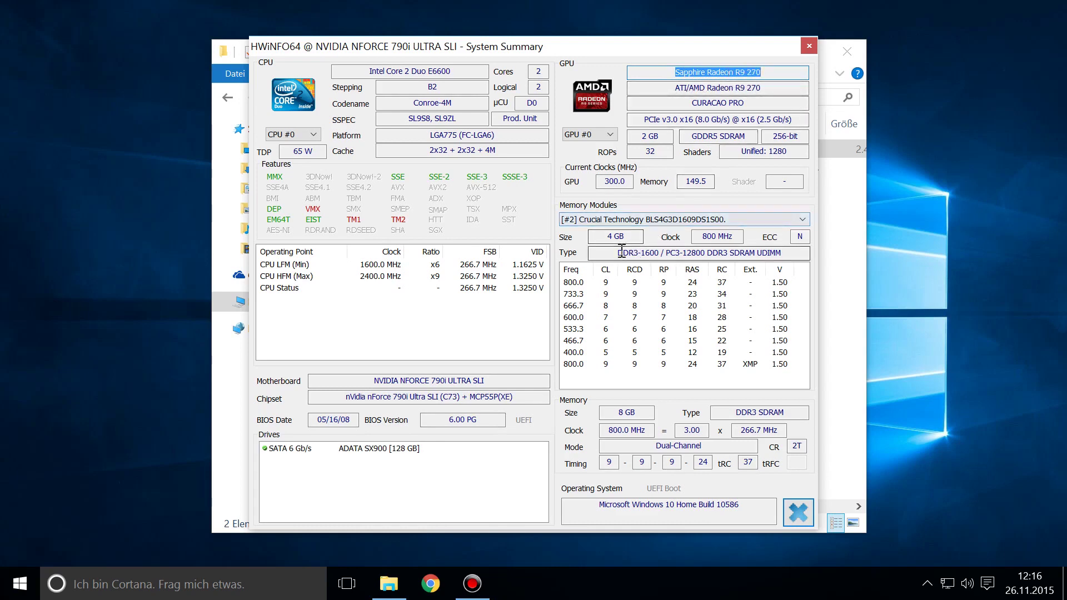
drag(619, 253, 728, 253)
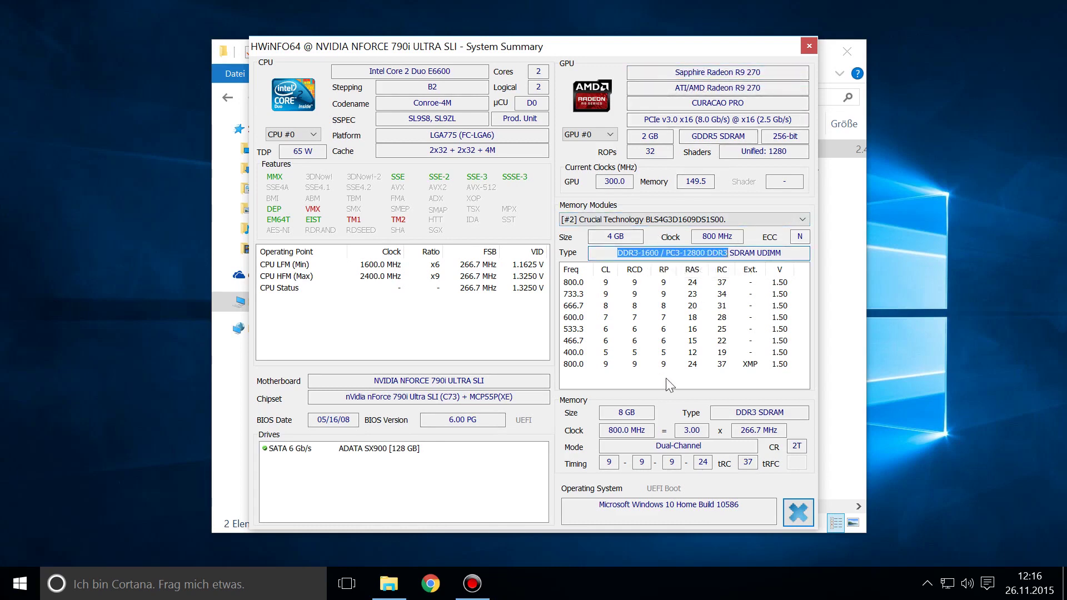
click(808, 47)
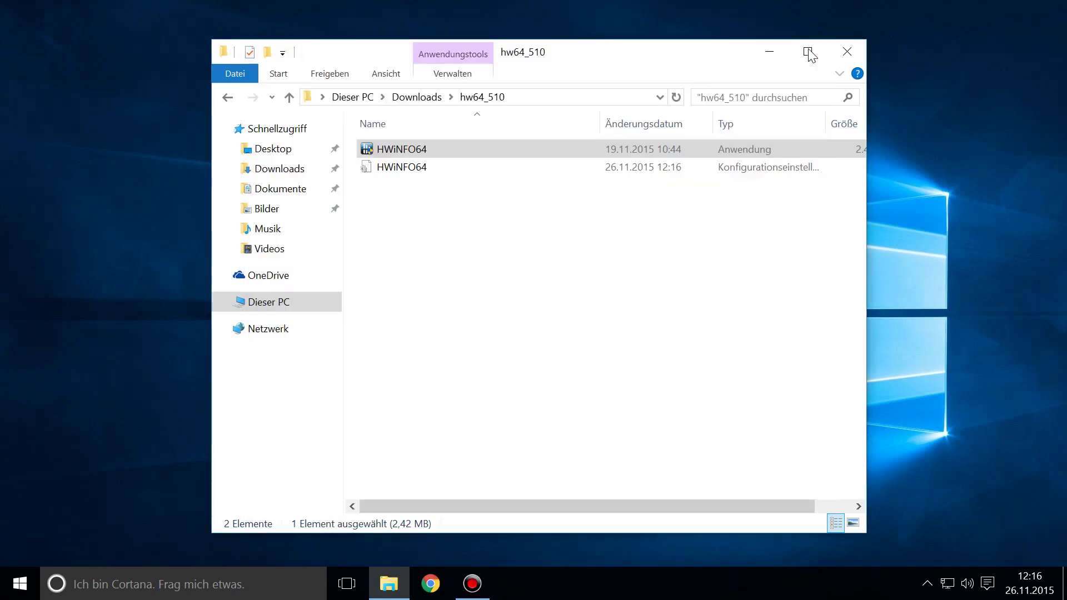
click(839, 52)
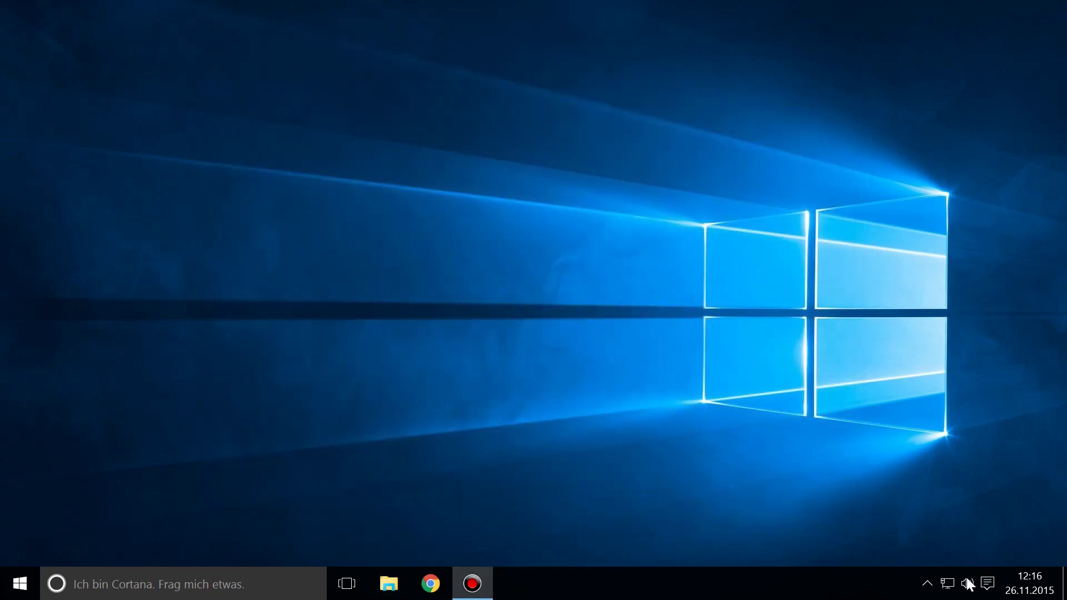
Step: Open Settings maximized and show the Update und Sicherheit > Aktivierung page
click(987, 583)
click(1022, 467)
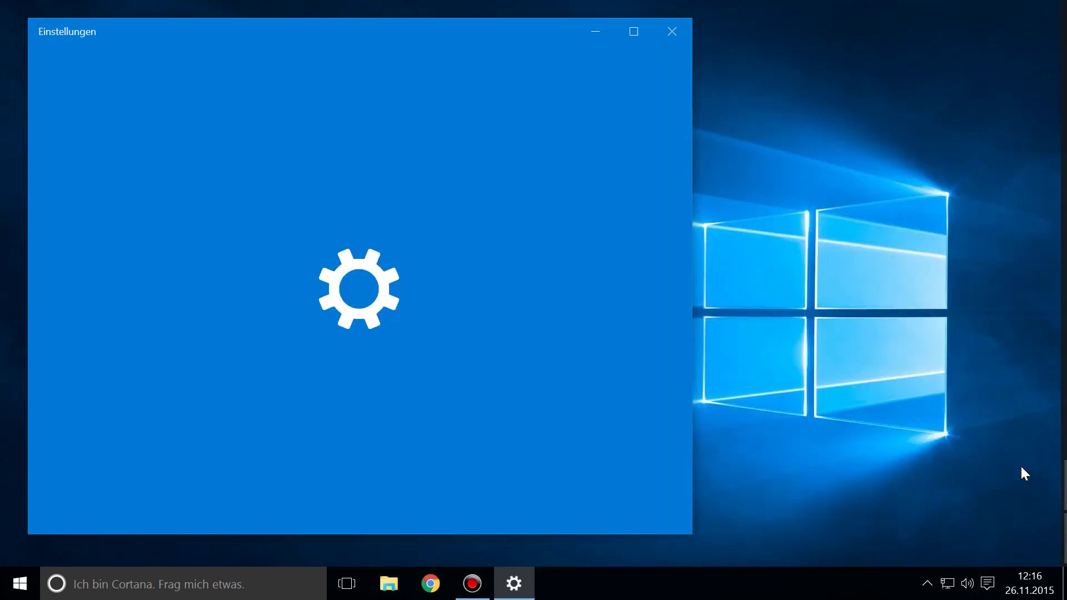
double_click(378, 34)
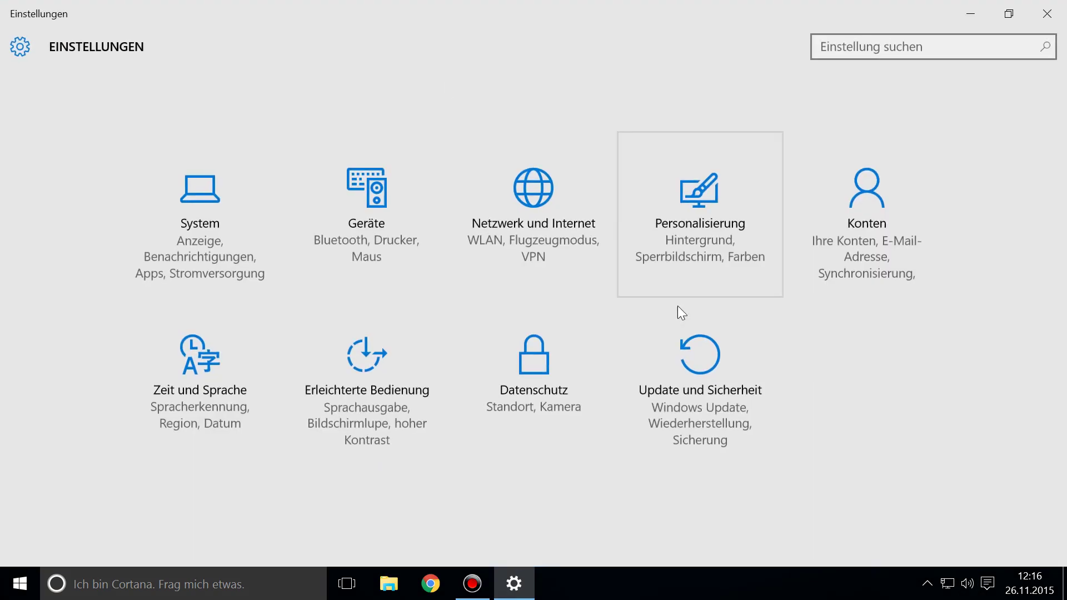
click(737, 337)
click(125, 245)
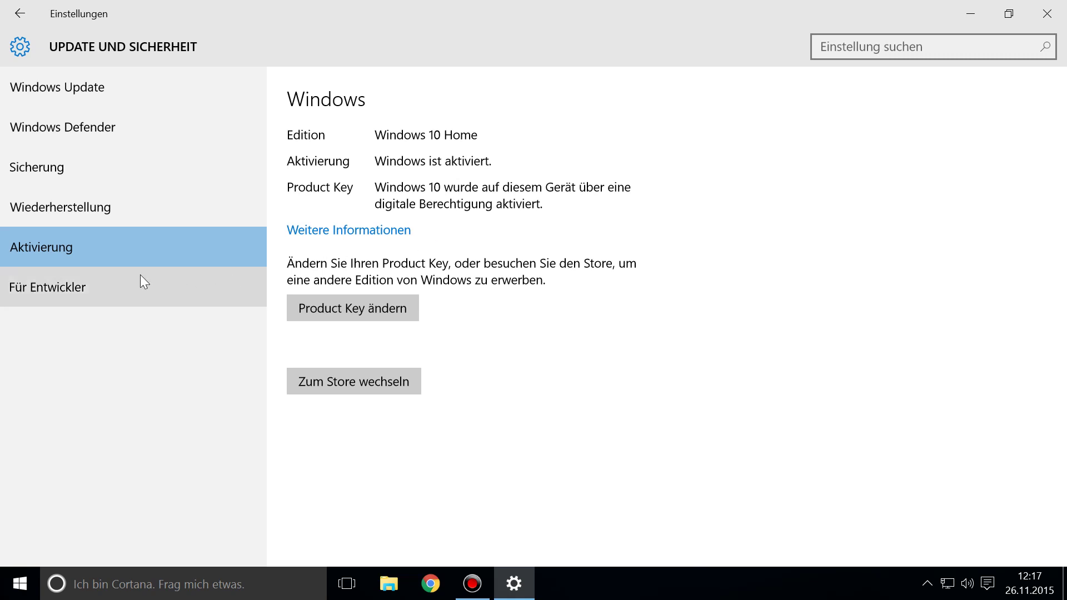
Step: Browse the Recovery, Backup, Windows Defender and Windows Update pages, then return to Settings home
click(125, 212)
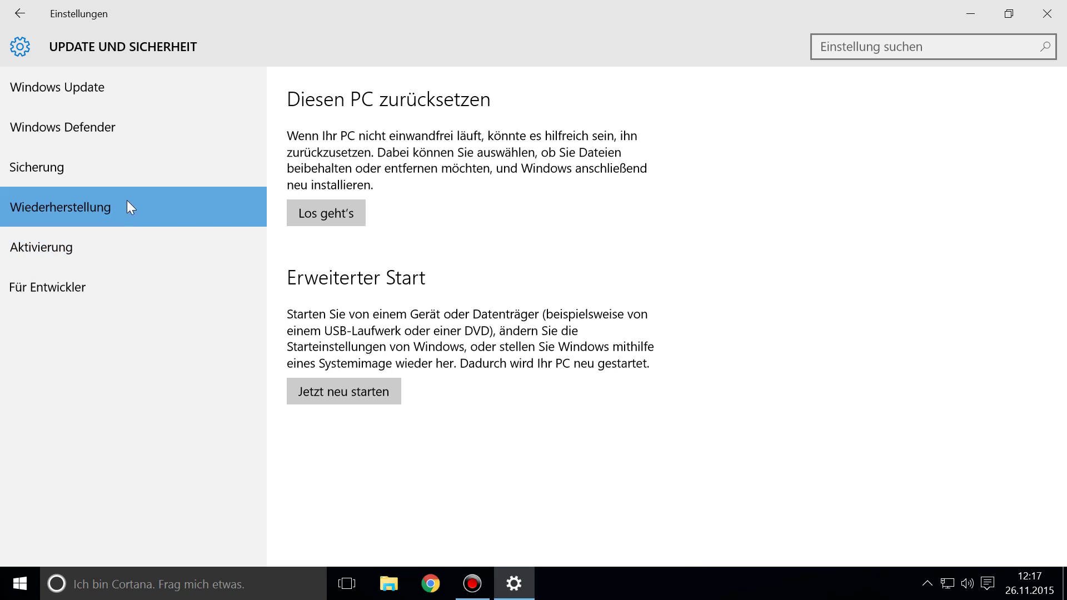
click(128, 169)
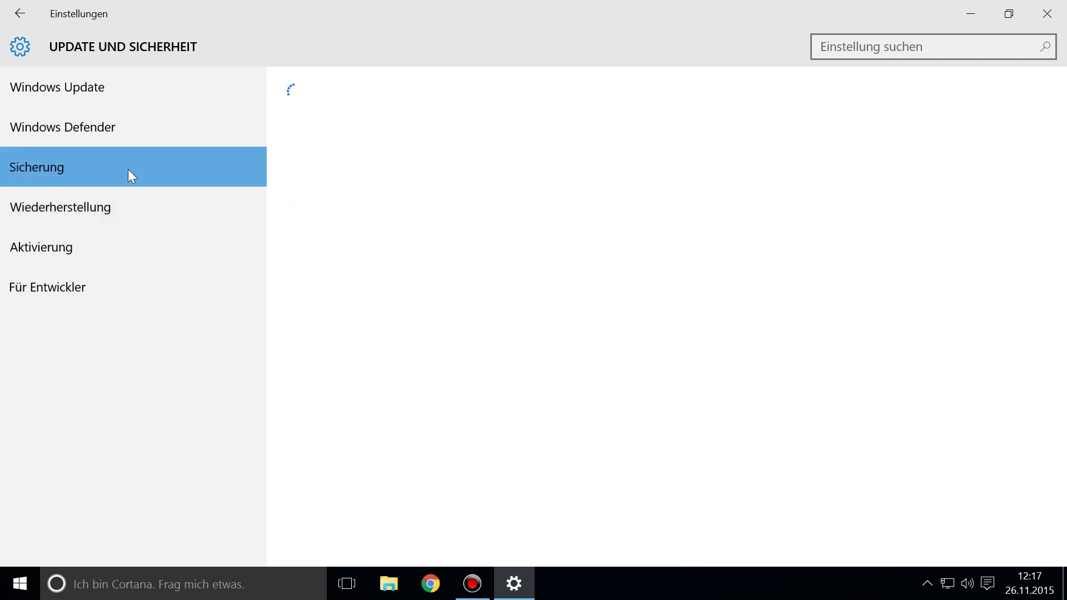
click(145, 128)
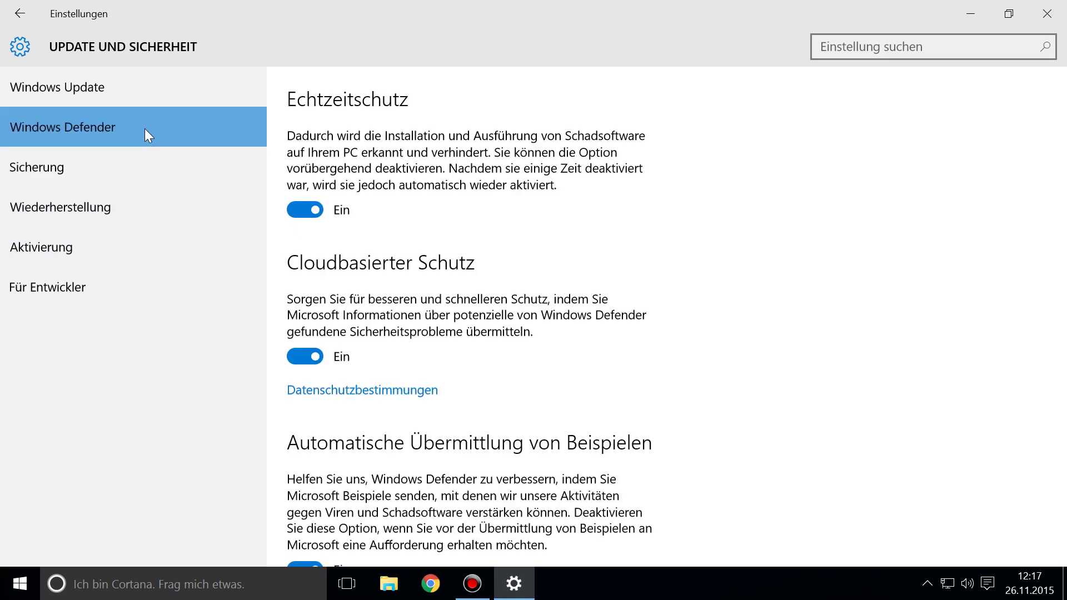
click(149, 90)
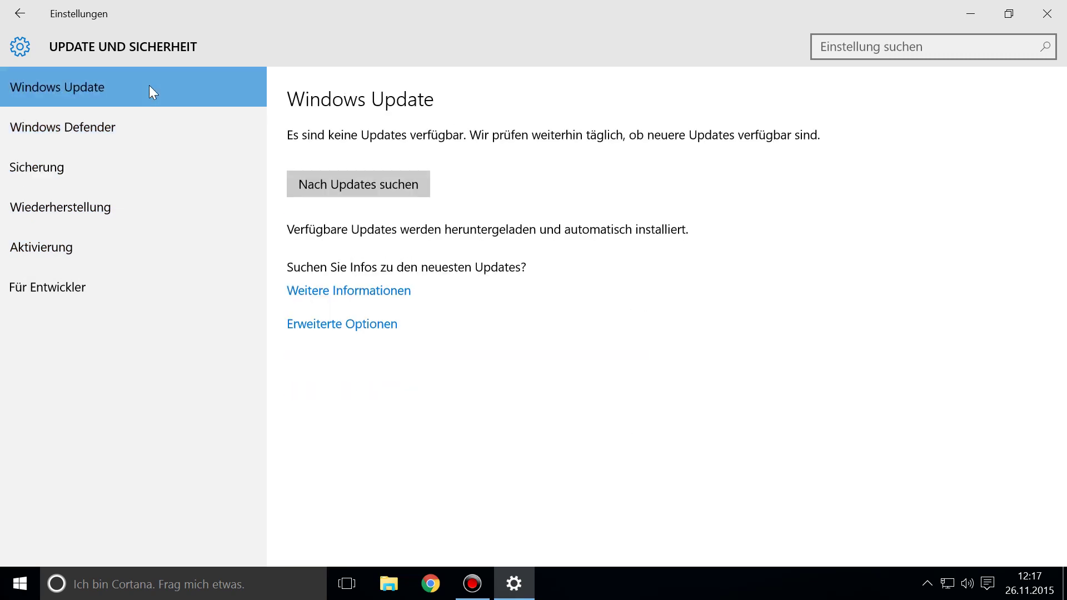
click(20, 14)
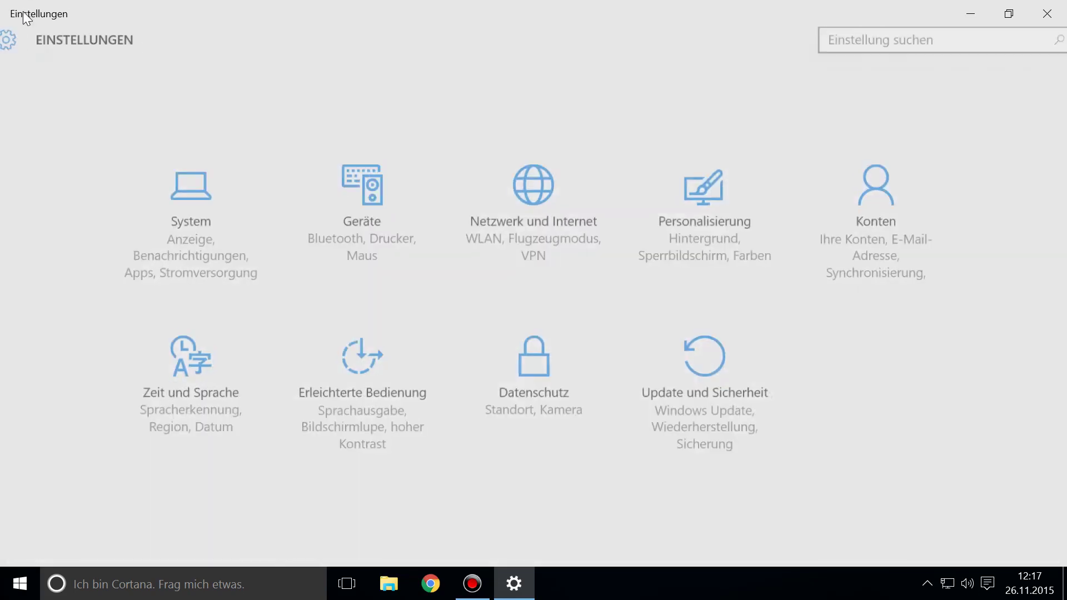